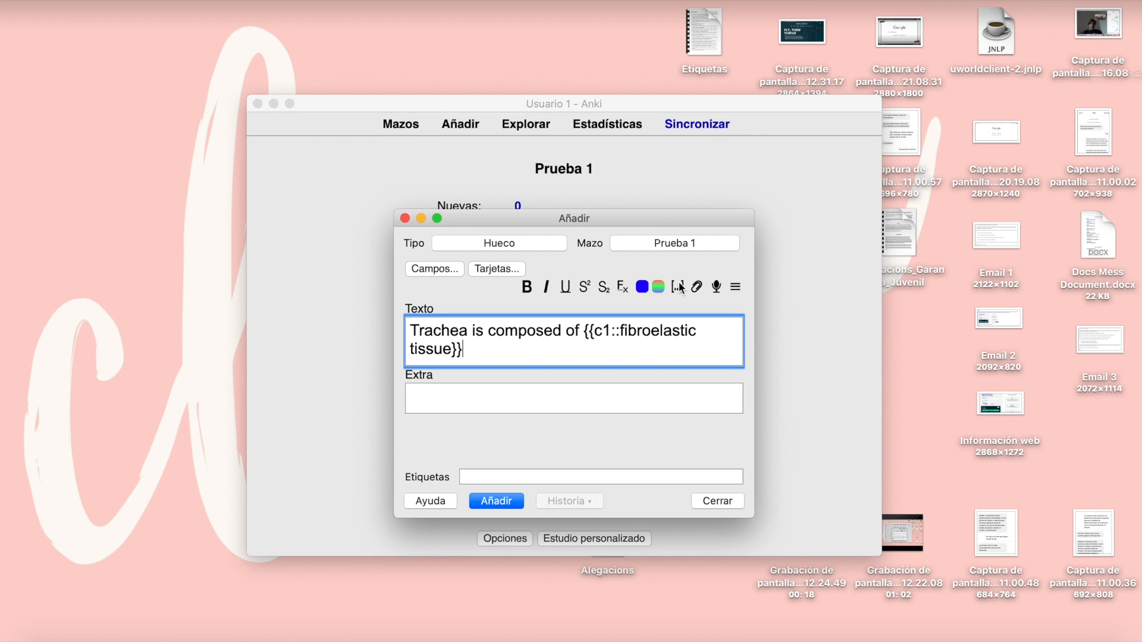
Add the "Trachea is composed of" cloze note to the Prueba 1 deck, close the add window and start studying
{"action": "left_click", "coordinate": [502, 502]}
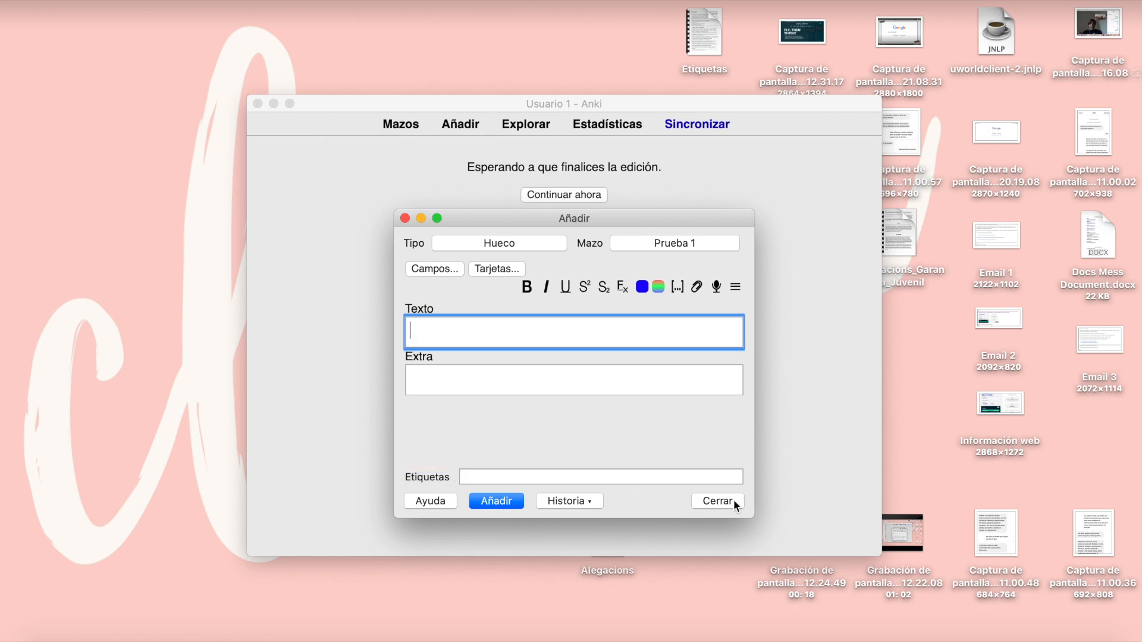
{"action": "left_click", "coordinate": [717, 500]}
{"action": "left_click", "coordinate": [637, 222]}
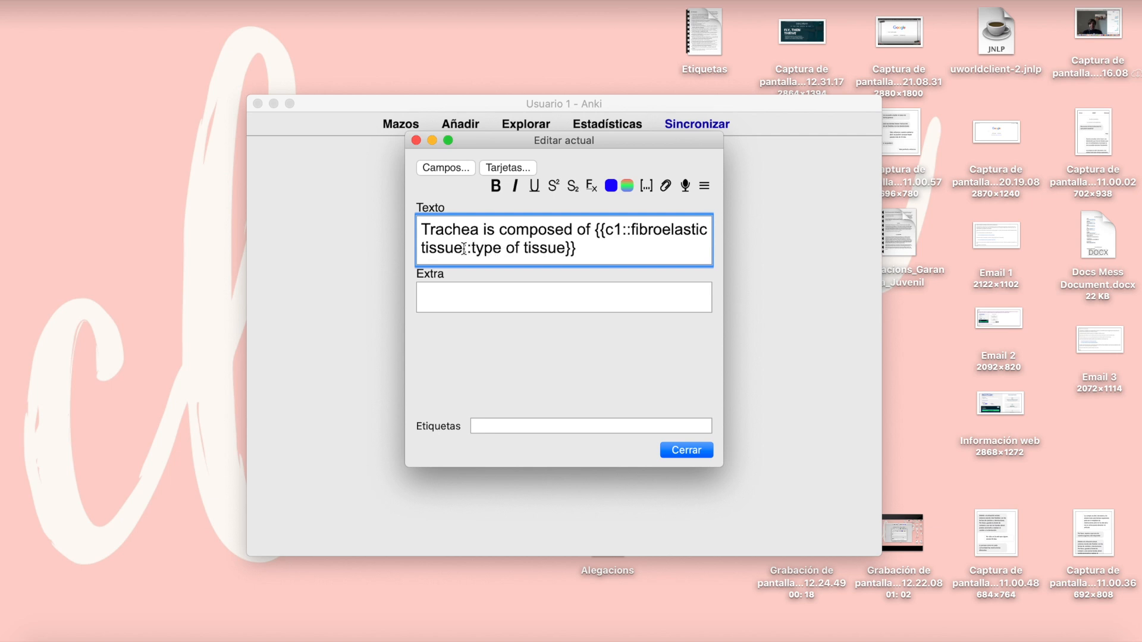
Save the trachea cloze with the hint "type of tissue" and examine how the hint appears in the question
{"action": "left_click", "coordinate": [686, 452]}
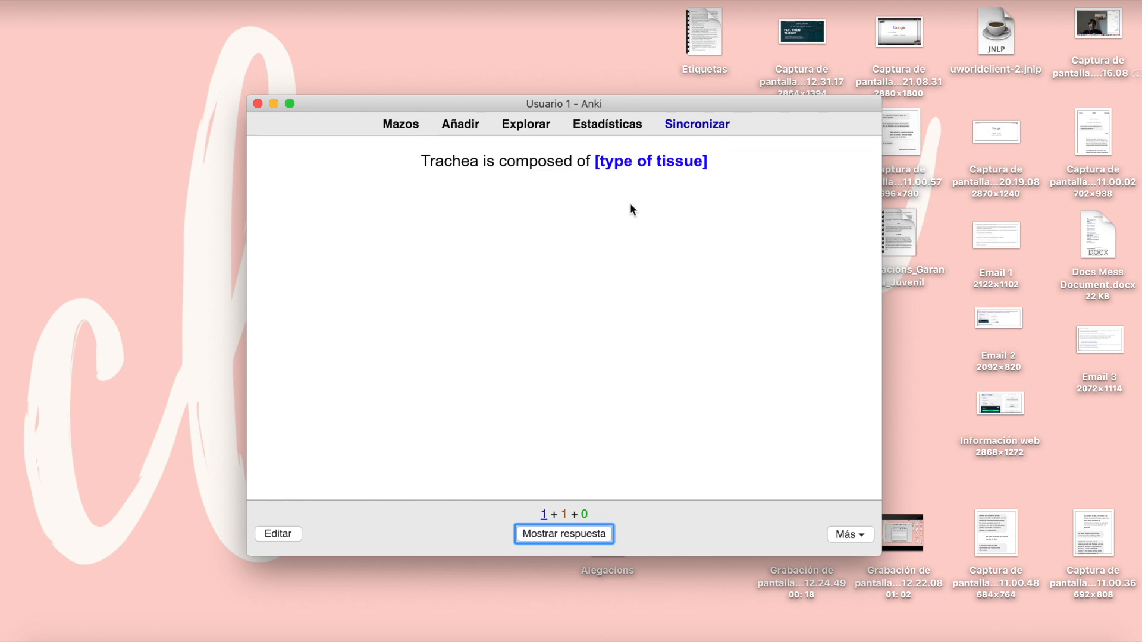
{"action": "left_click_drag", "start_coordinate": [595, 162], "coordinate": [710, 168]}
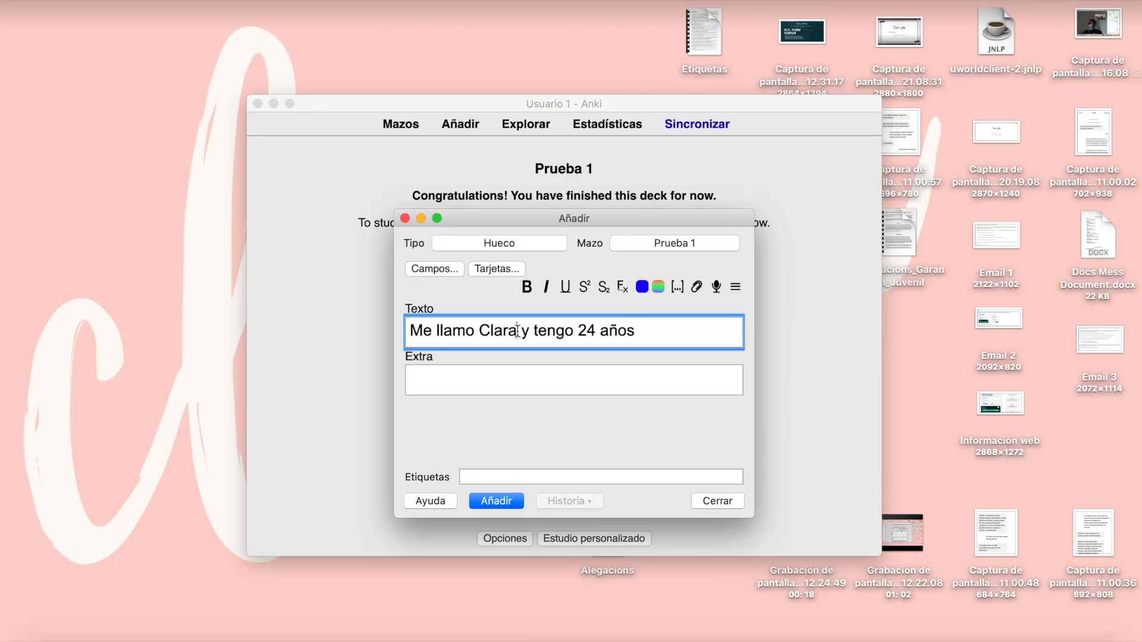
Turn the first name and the age 24 in the new Hueco note into two separately numbered cloze deletions
{"action": "left_click", "coordinate": [679, 286]}
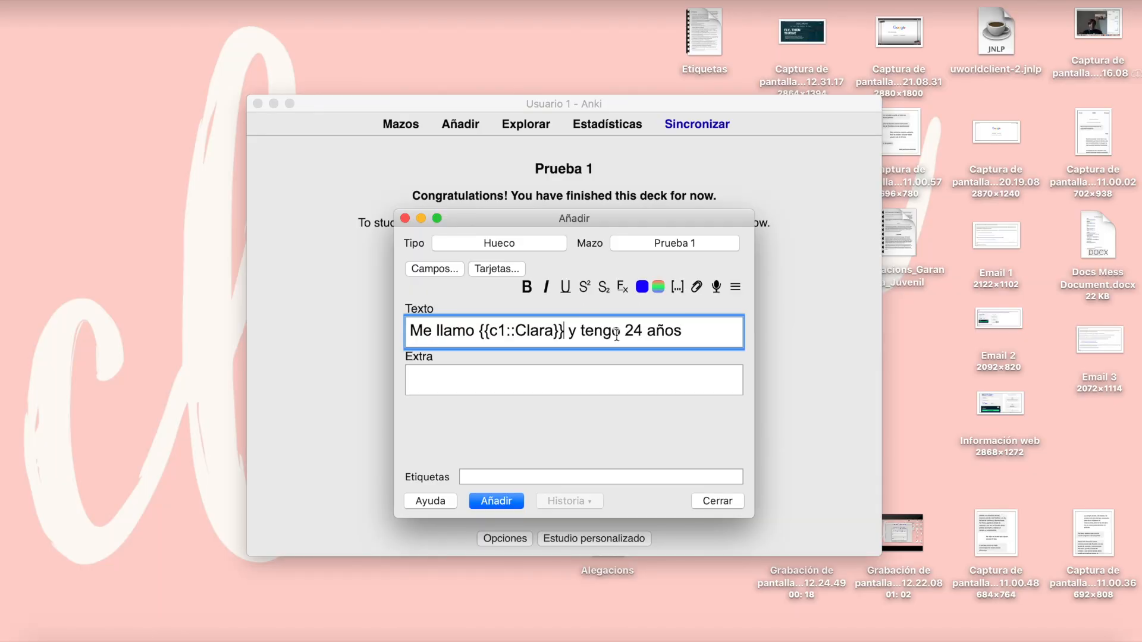
{"action": "left_click", "coordinate": [678, 288]}
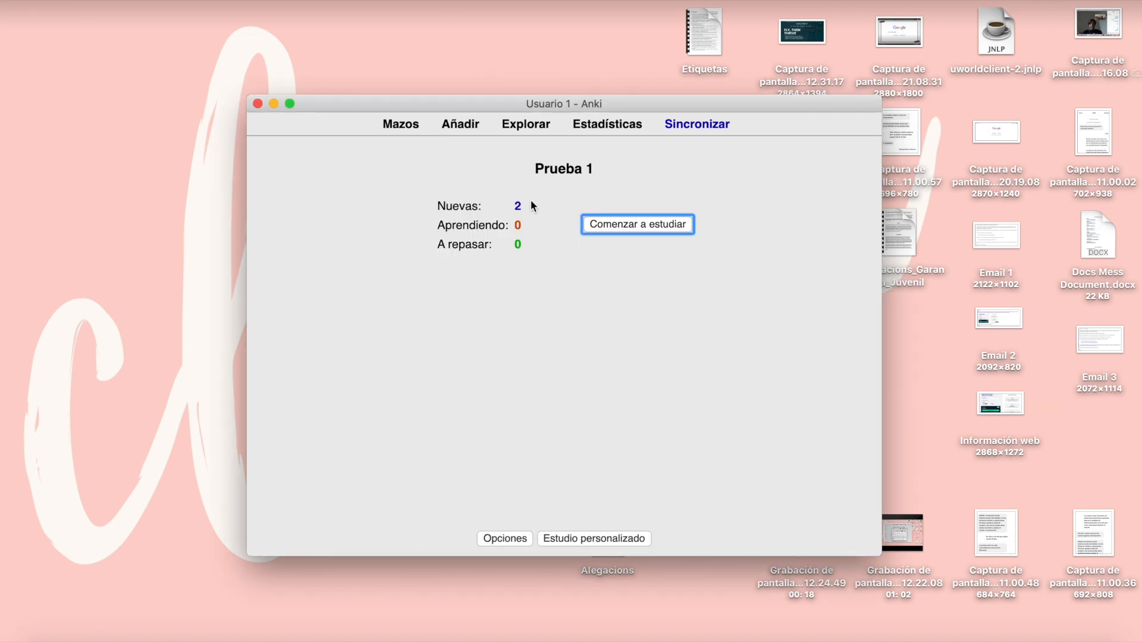
Study the Prueba 1 deck, going through the separate name and age cards and revealing their answers
{"action": "left_click", "coordinate": [603, 227]}
{"action": "key", "text": "space"}
{"action": "key", "text": "space"}
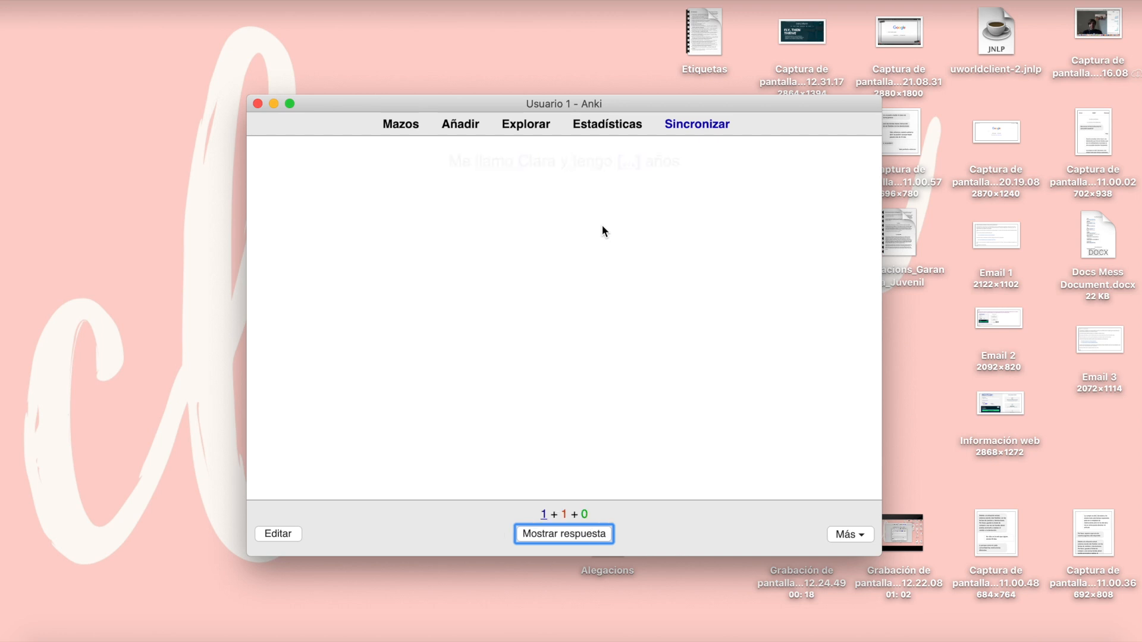
{"action": "key", "text": "space"}
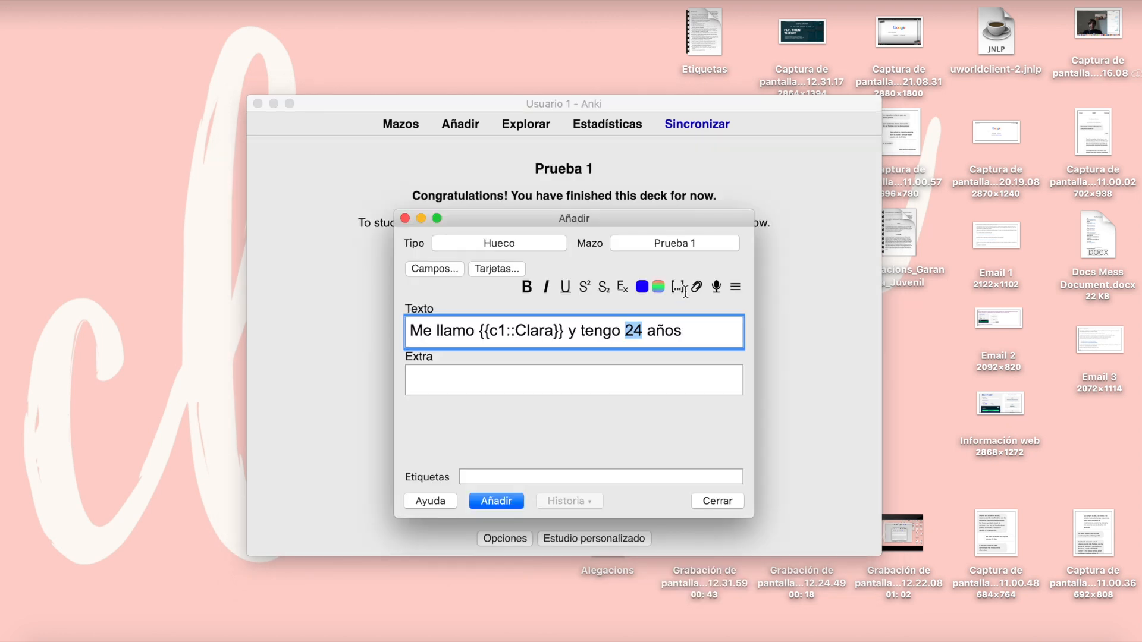
Make 24 a cloze deletion, renumber it to c1 so it shares a card with the name, and add the note
{"action": "left_click", "coordinate": [680, 287]}
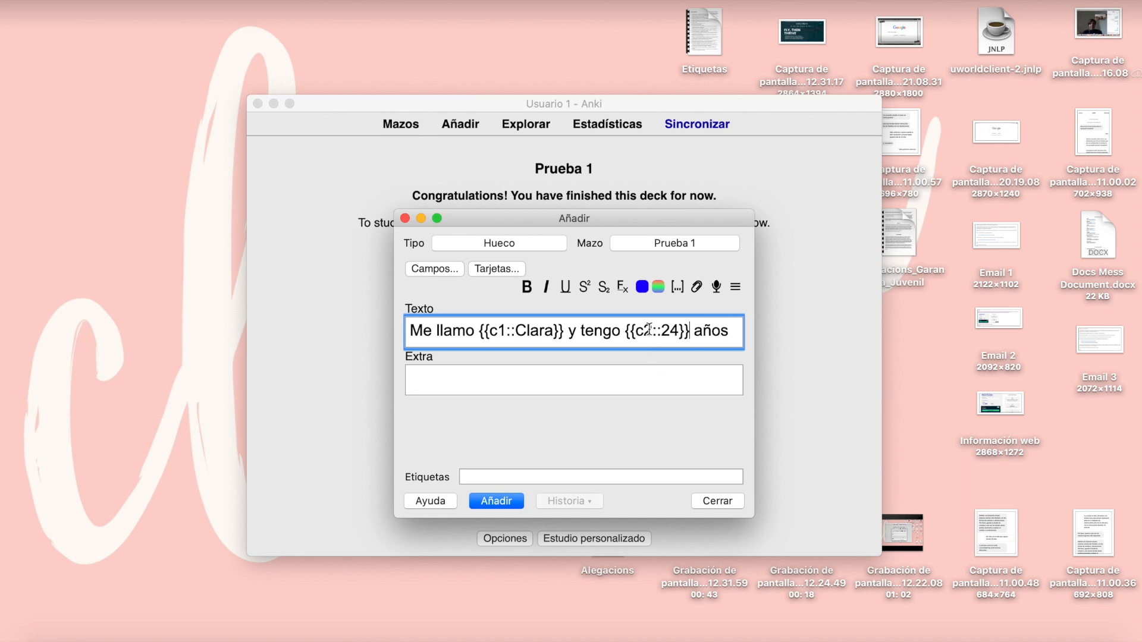
{"action": "key", "text": "BackSpace"}
{"action": "type", "text": "1"}
{"action": "key", "text": "ctrl+Return"}
Reveal the answer of the card that hides both the name and the age
{"action": "left_click", "coordinate": [528, 286]}
{"action": "key", "text": "space"}
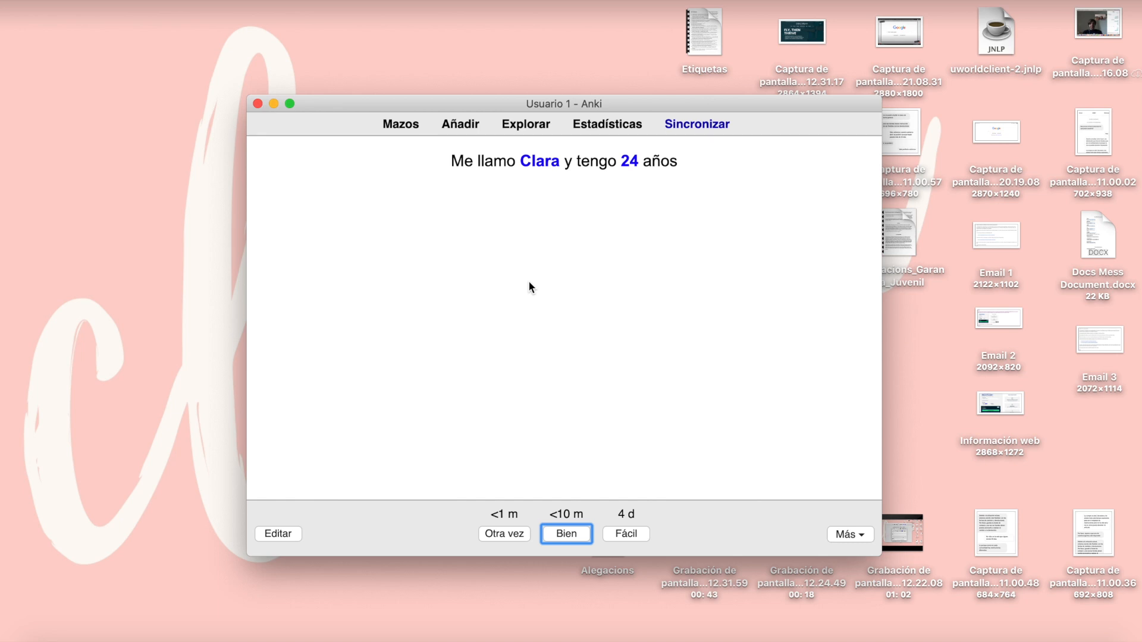
Open the card browser and examine the Texto and Extra fields of the "Foreign bodies" note
{"action": "key", "text": "b"}
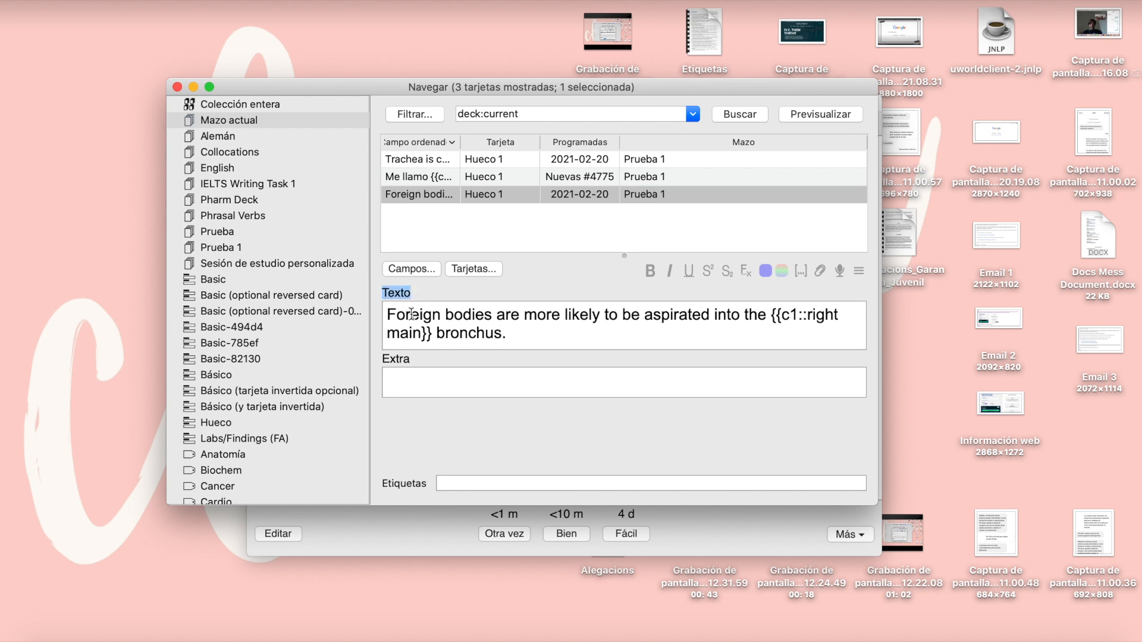
{"action": "left_click_drag", "start_coordinate": [384, 358], "coordinate": [433, 364]}
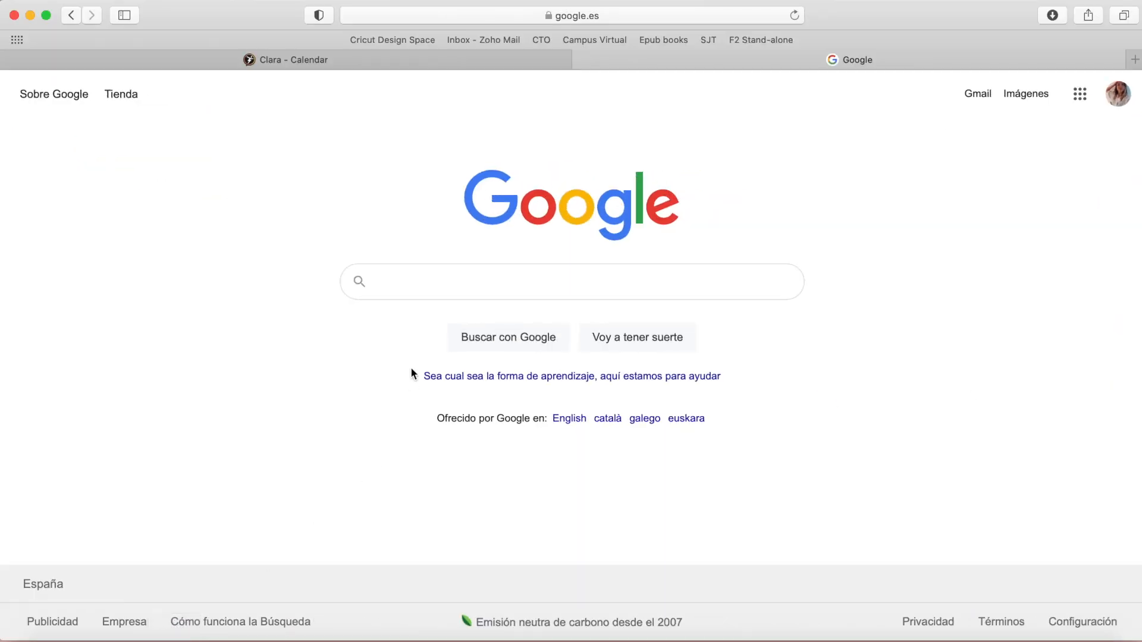
Search Google for "trachea anatomy" and copy the SlideTeam "Anatomy of Trachea" image from the image results
{"action": "type", "text": "trachea anatomy"}
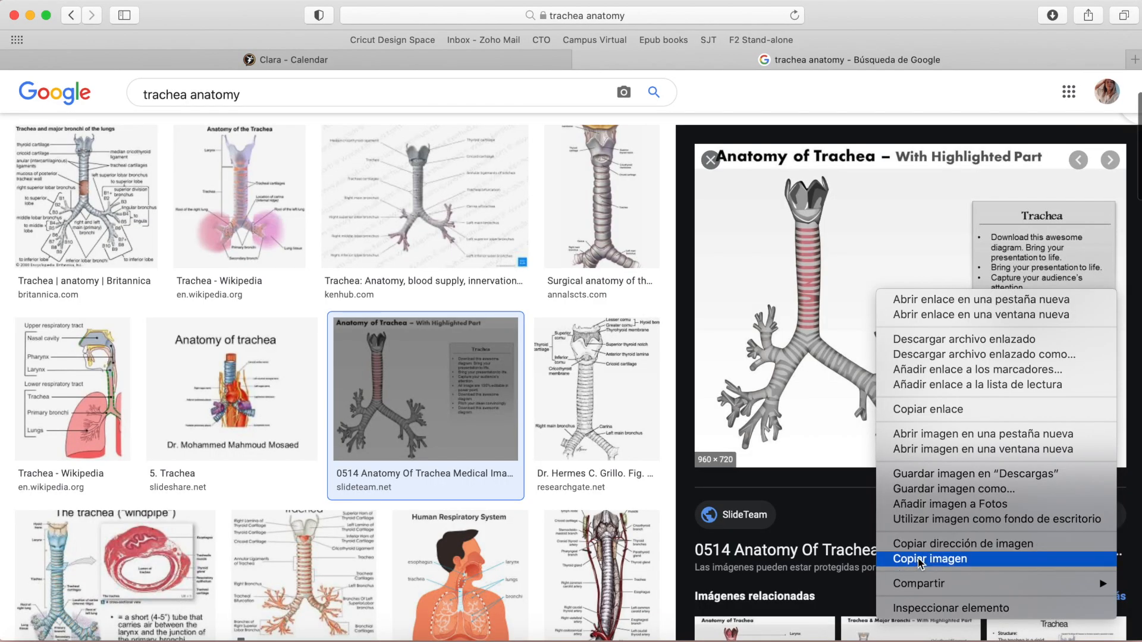
{"action": "left_click", "coordinate": [923, 565]}
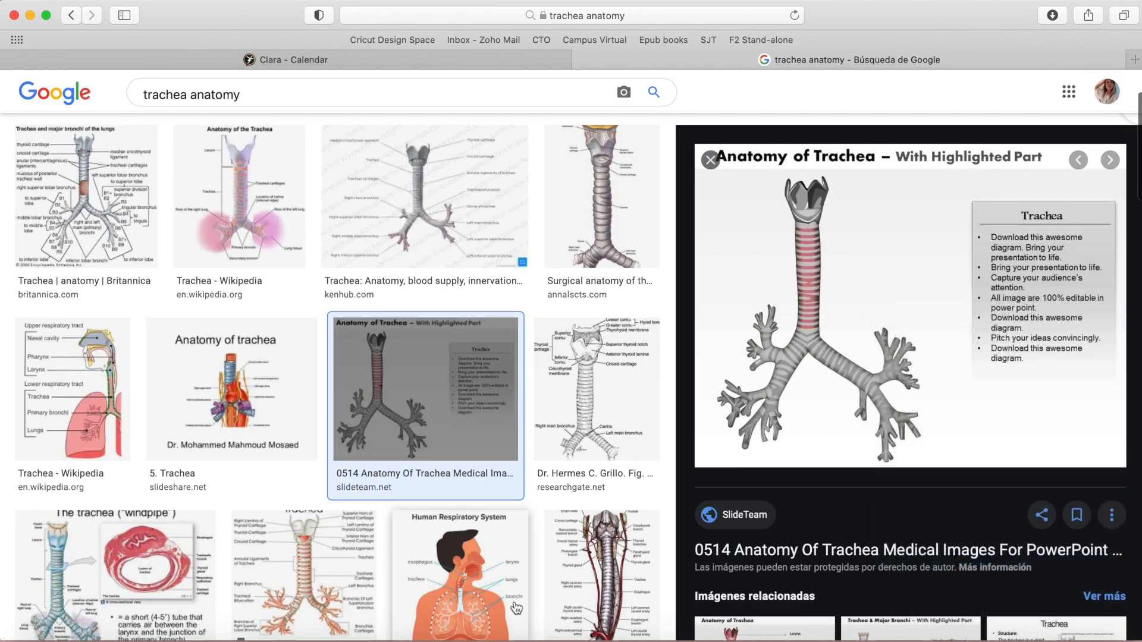
Switch to Anki and paste the copied trachea image into the Extra field of the "Foreign bodies" note
{"action": "left_click", "coordinate": [409, 641]}
{"action": "left_click", "coordinate": [506, 404]}
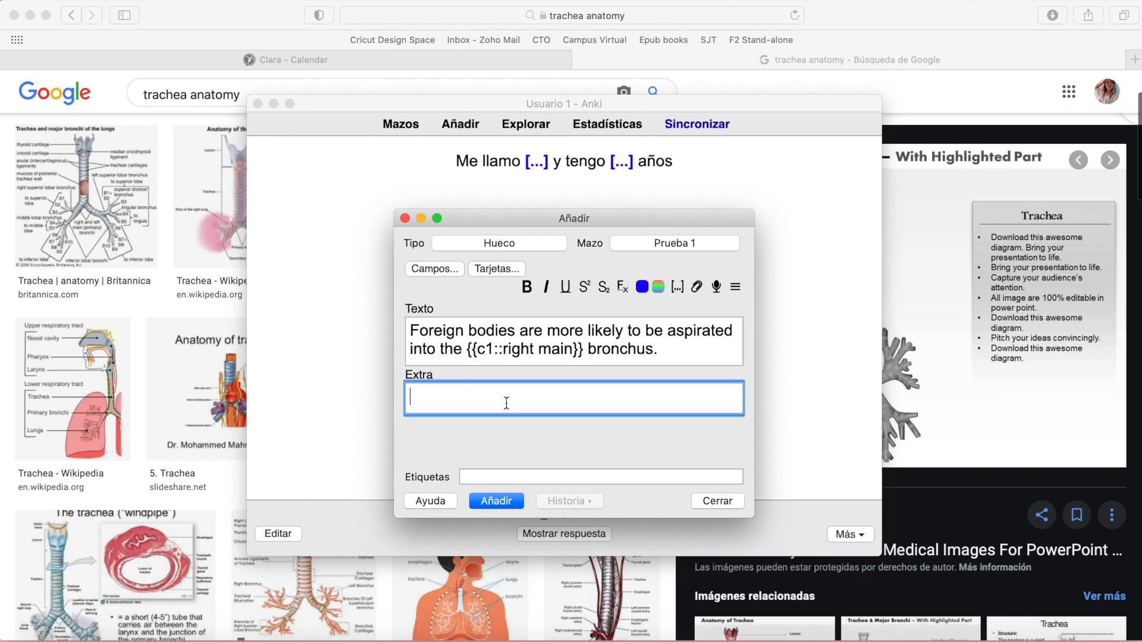
{"action": "key", "text": "super+v"}
{"action": "scroll", "coordinate": [507, 403], "scroll_direction": "down", "scroll_amount": 5}
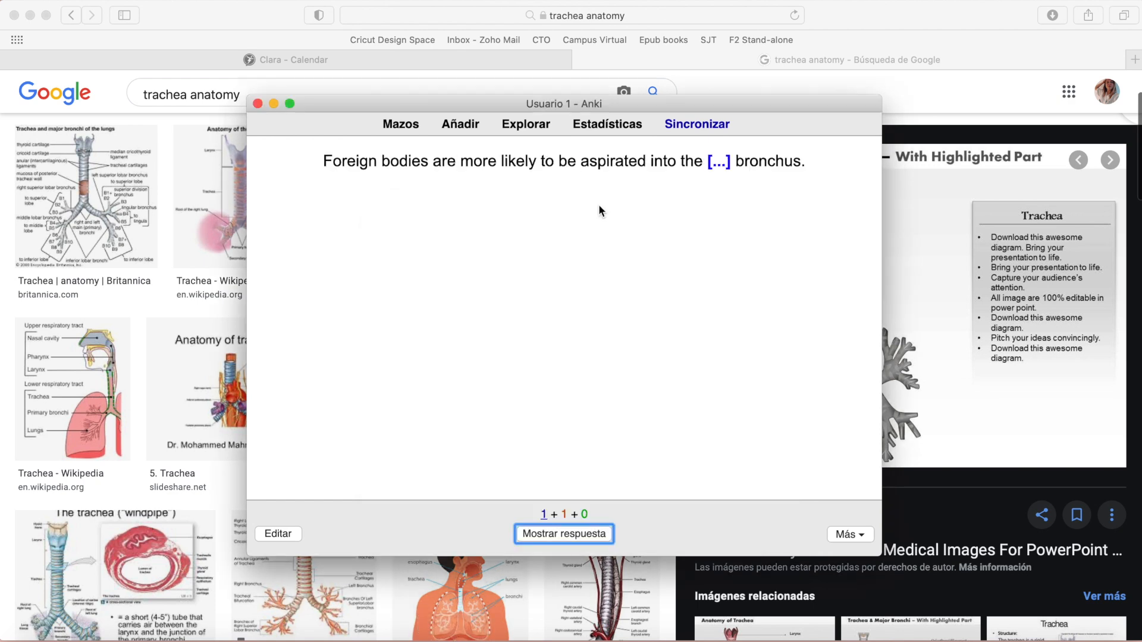
Reveal the answer of the "Foreign bodies" card and highlight the filled-in gap
{"action": "key", "text": "space"}
{"action": "left_click_drag", "start_coordinate": [758, 162], "coordinate": [681, 162]}
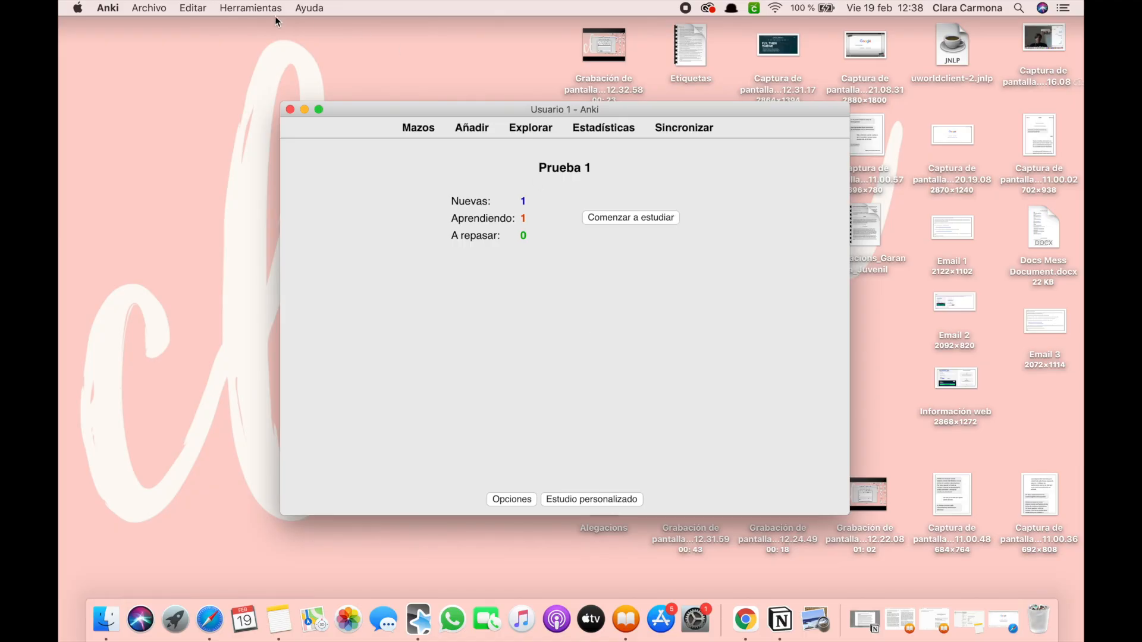
Start installing an add-on in Anki and open the AnkiWeb list of add-ons
{"action": "left_click", "coordinate": [276, 15]}
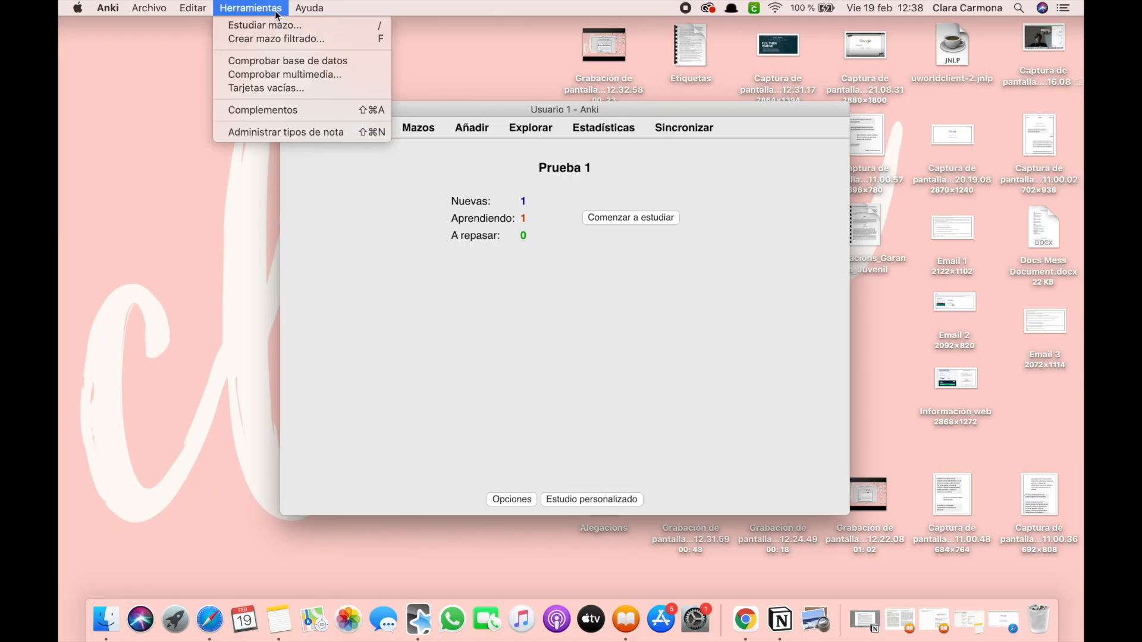
{"action": "left_click", "coordinate": [273, 110]}
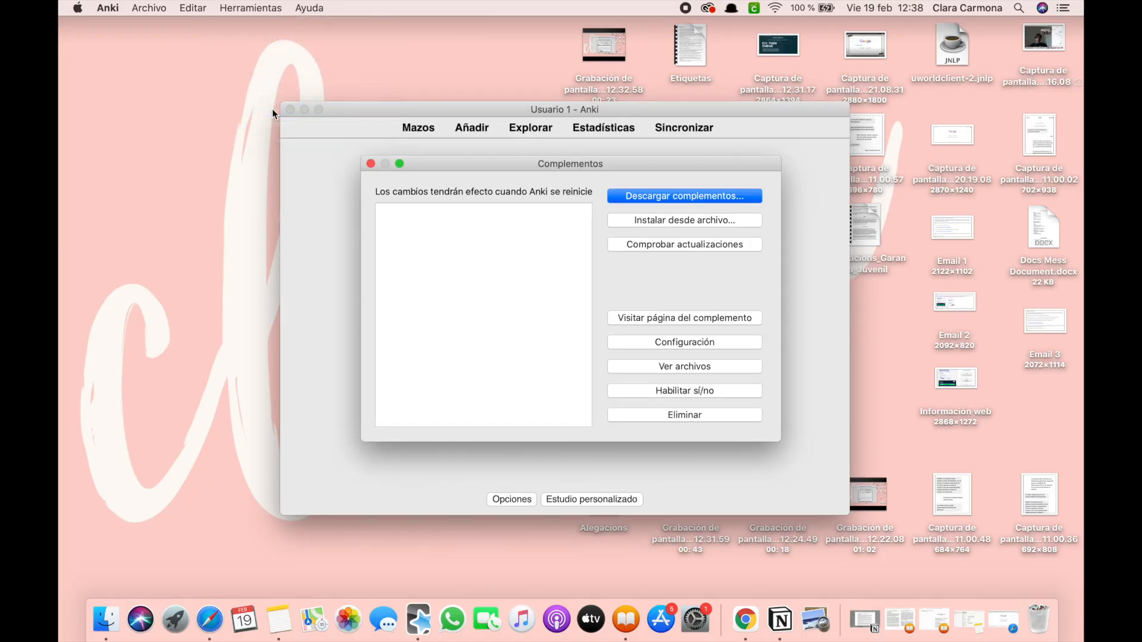
{"action": "left_click", "coordinate": [671, 195]}
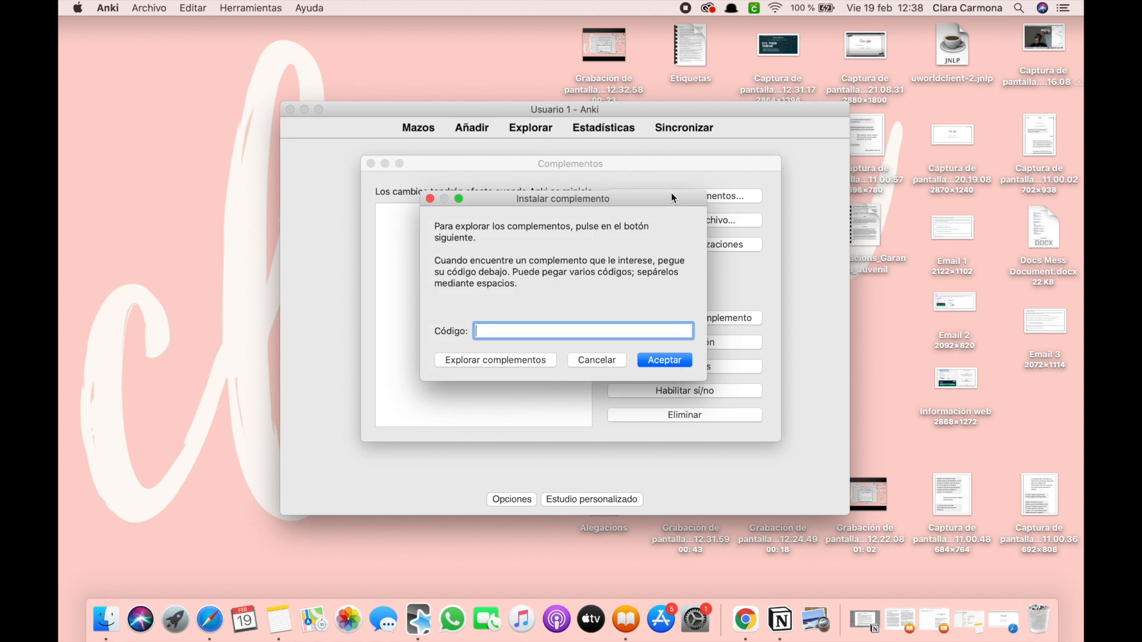
{"action": "left_click", "coordinate": [537, 364]}
{"action": "scroll", "coordinate": [538, 364], "scroll_direction": "down", "scroll_amount": 10}
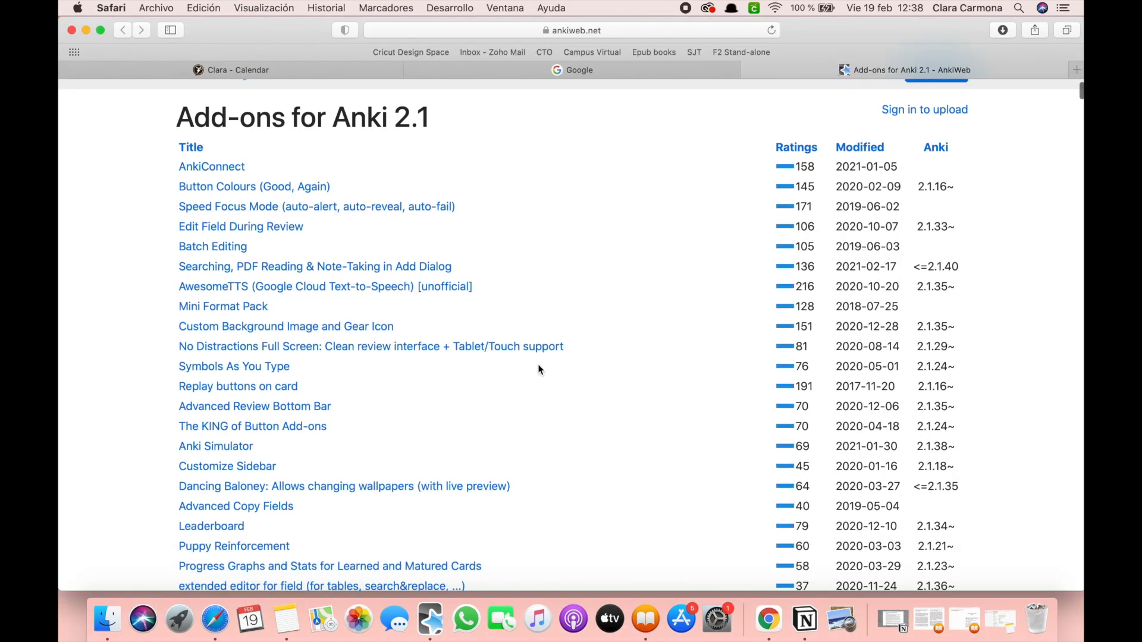
Find "image oc" in the add-on list and open the Image Occlusion Enhanced for Anki 2.1 (alpha) page
{"action": "scroll", "coordinate": [538, 366], "scroll_direction": "down", "scroll_amount": 10}
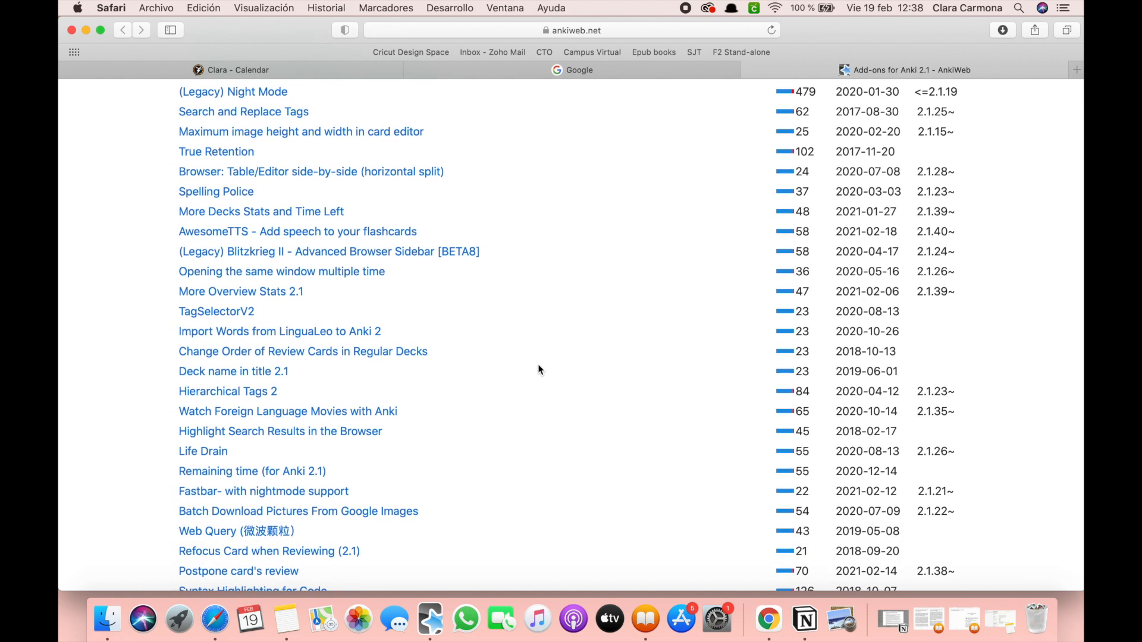
{"action": "key", "text": "super+f"}
{"action": "type", "text": "image oc"}
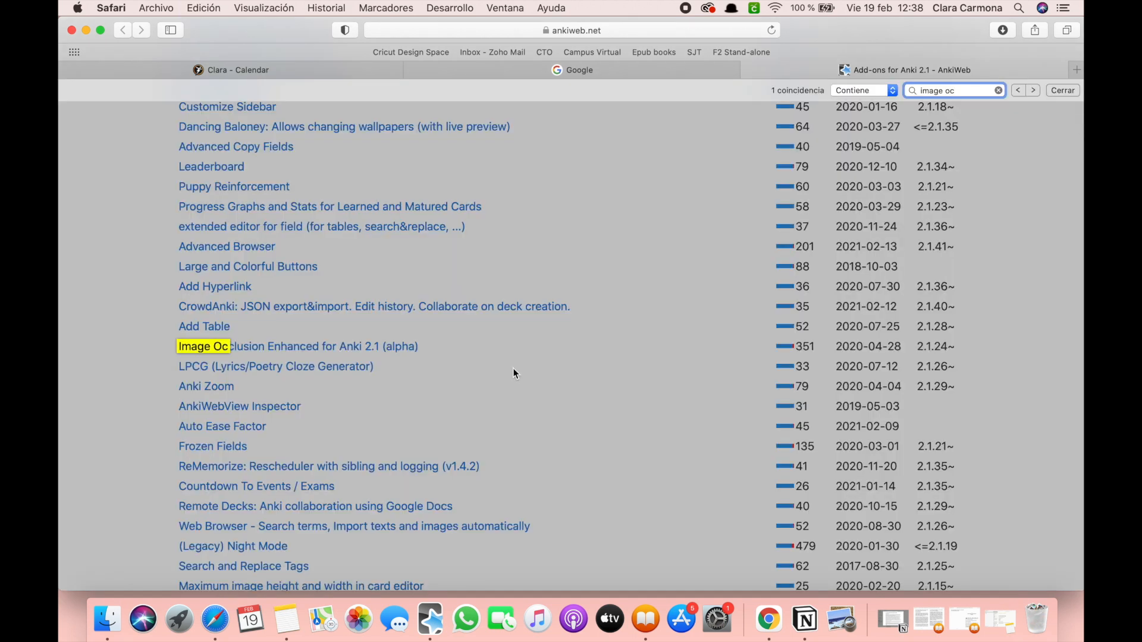
{"action": "left_click", "coordinate": [270, 347]}
{"action": "scroll", "coordinate": [328, 401], "scroll_direction": "down", "scroll_amount": 15}
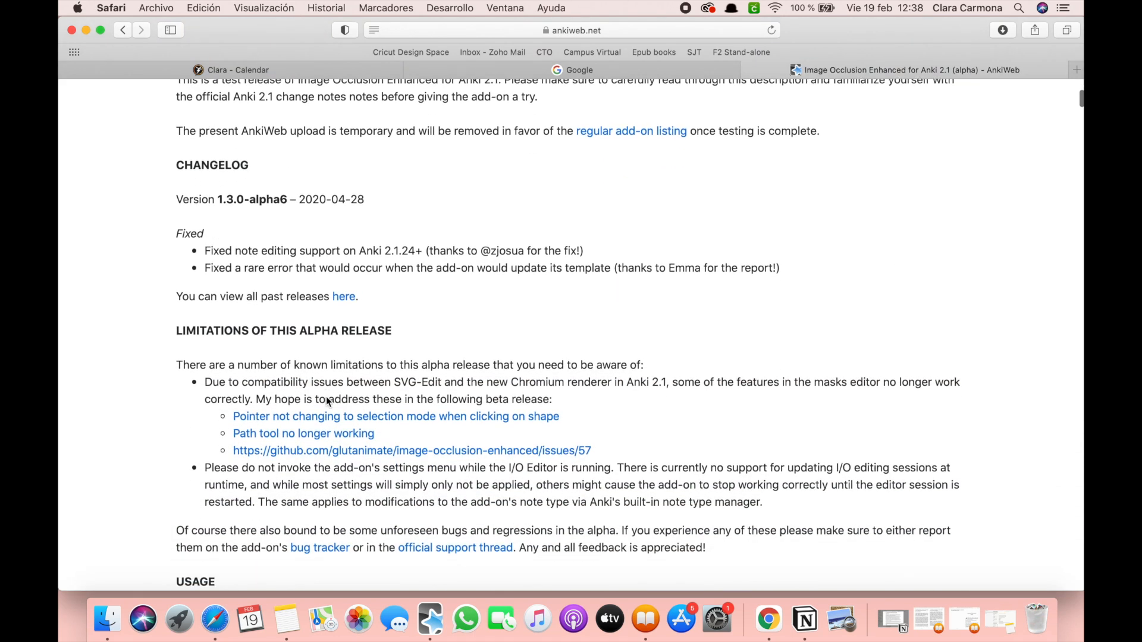
{"action": "scroll", "coordinate": [326, 401], "scroll_direction": "down", "scroll_amount": 10}
{"action": "double_click", "coordinate": [250, 323]}
Switch back to Anki and close its main window
{"action": "left_click", "coordinate": [430, 619]}
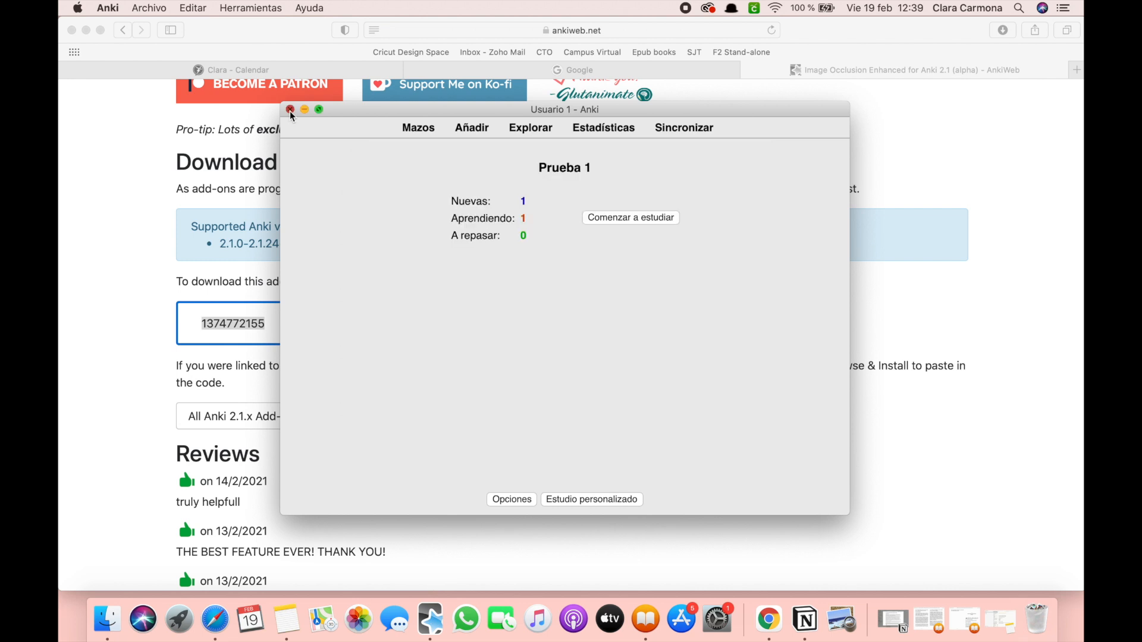
{"action": "left_click", "coordinate": [291, 109]}
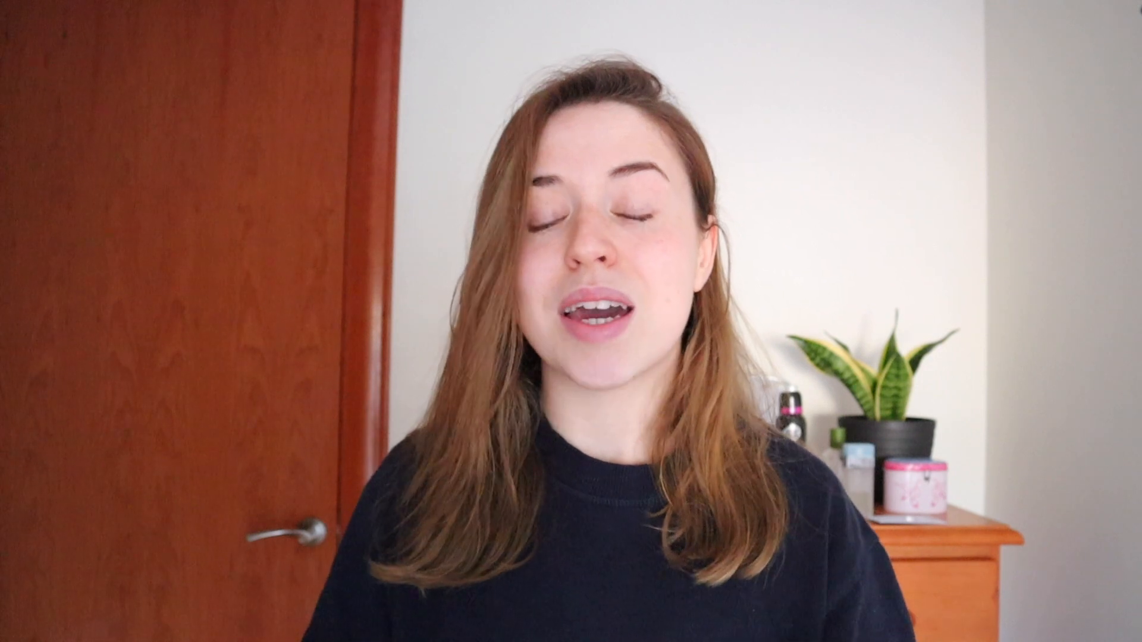
Switch to Safari and copy the MédicoPlus arm bones image from the "huesos brazo" results
{"action": "left_click", "coordinate": [215, 619]}
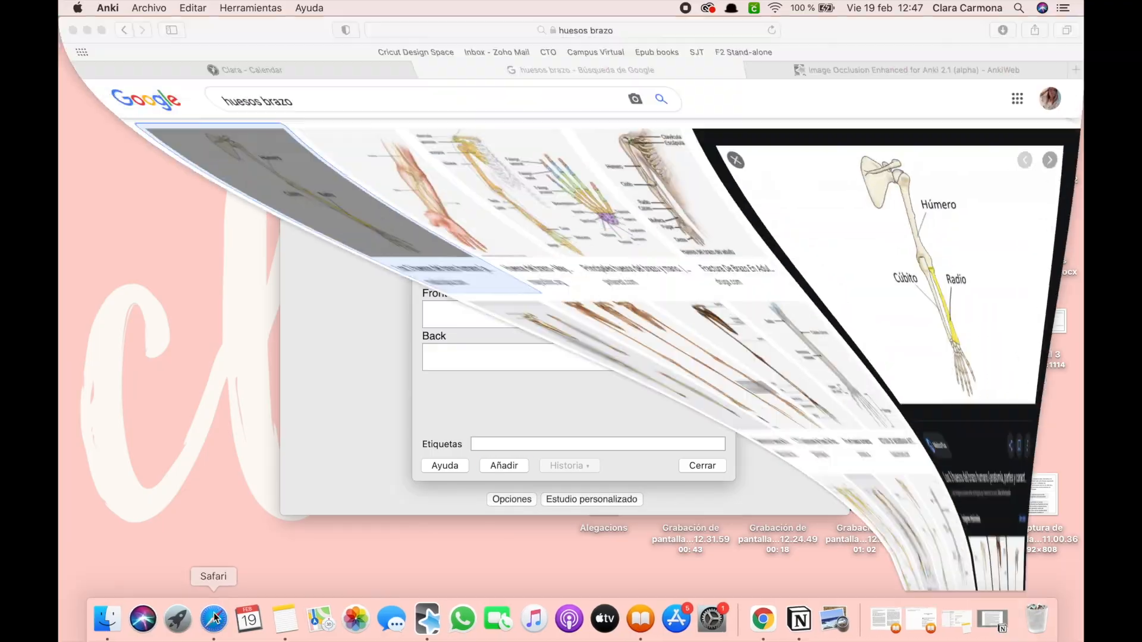
{"action": "right_click", "coordinate": [843, 347]}
{"action": "left_click", "coordinate": [876, 539]}
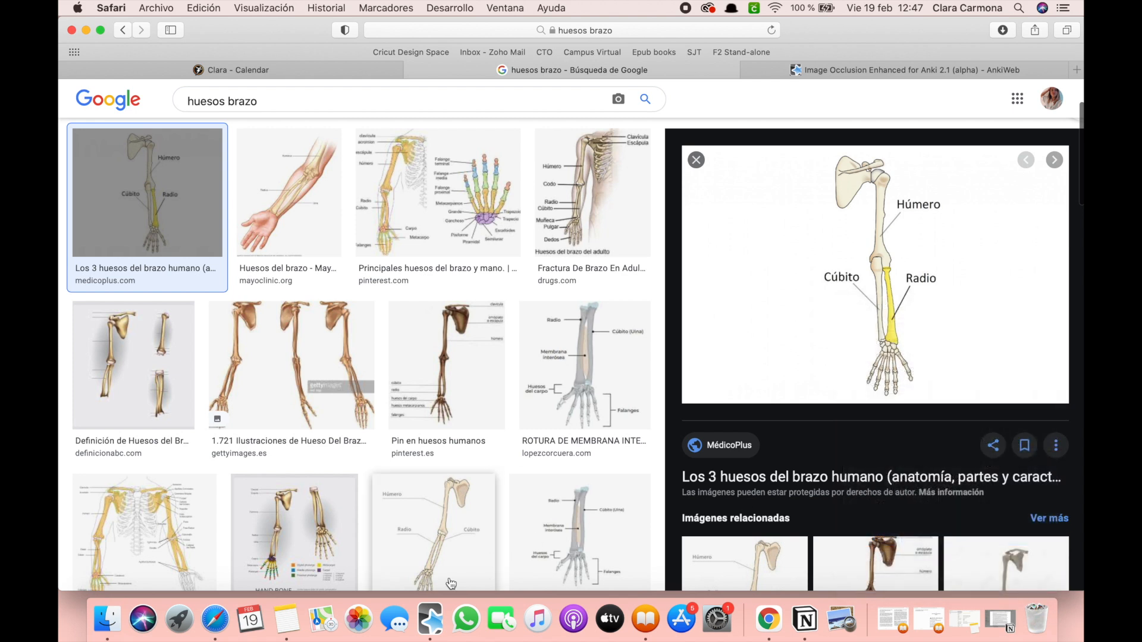
In Anki, load the copied image into Image Occlusion Enhanced and cover the Húmero, Radio and Cúbito labels with rectangular masks
{"action": "left_click", "coordinate": [429, 619]}
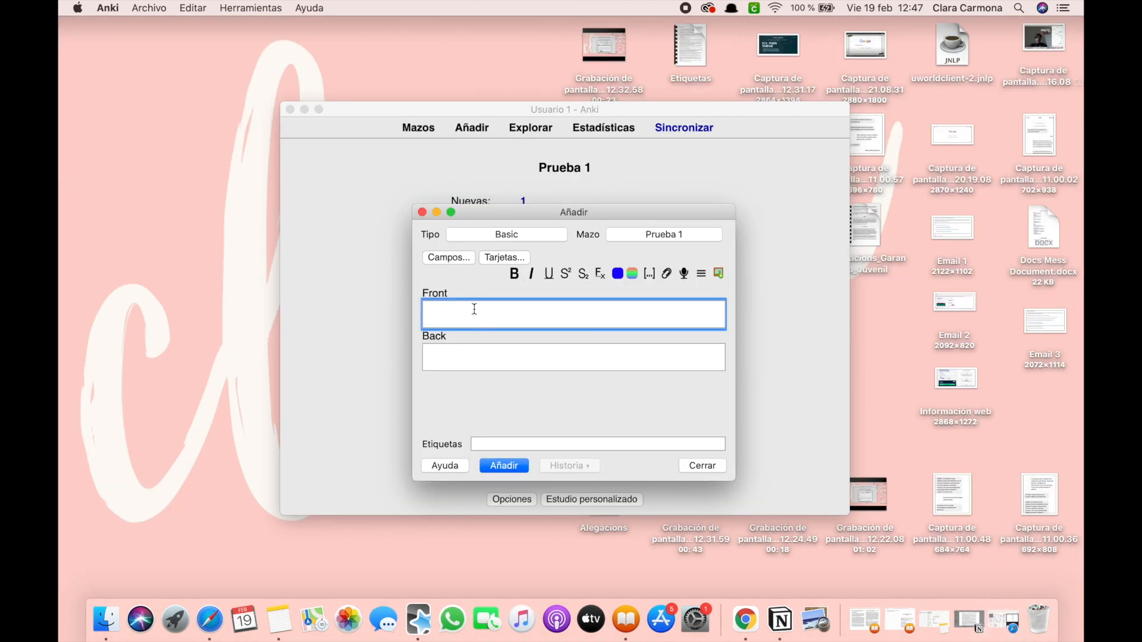
{"action": "left_click", "coordinate": [718, 274]}
{"action": "left_click_drag", "start_coordinate": [652, 246], "coordinate": [685, 249]}
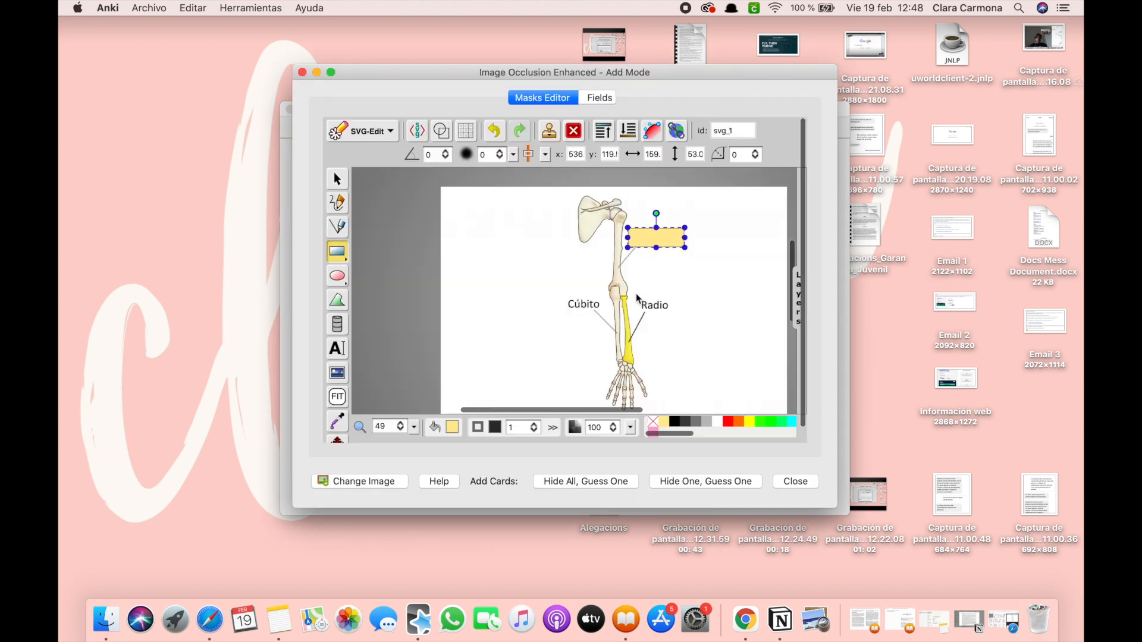
{"action": "left_click_drag", "start_coordinate": [652, 317], "coordinate": [685, 324]}
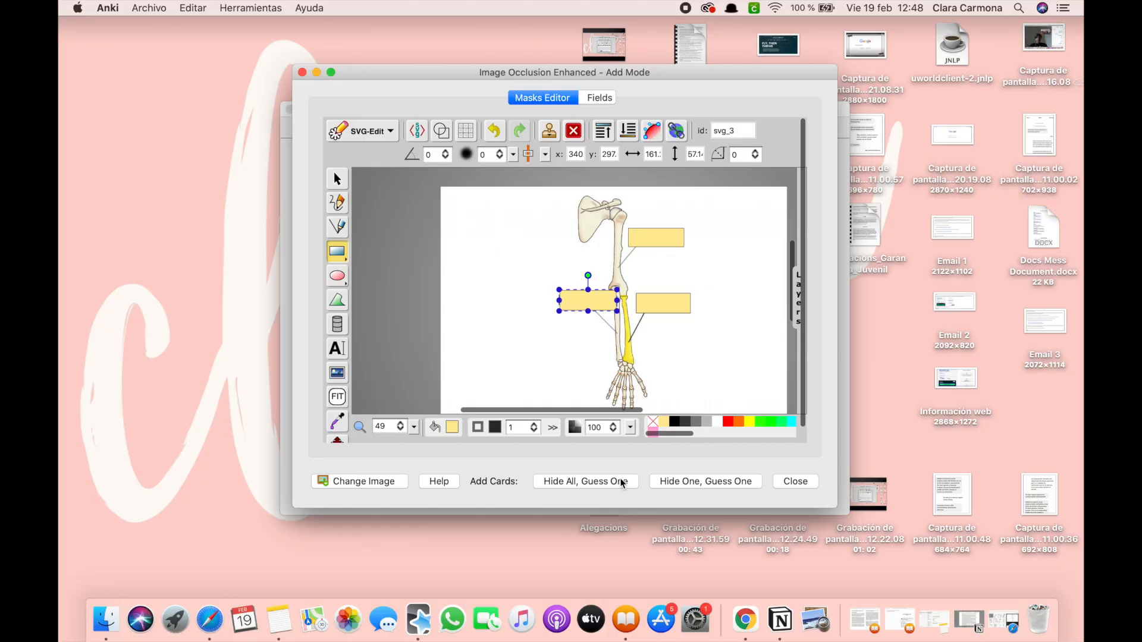
Generate the occlusion cards in Hide All, Guess One mode, and close the masks editor and the add window
{"action": "left_click", "coordinate": [621, 483]}
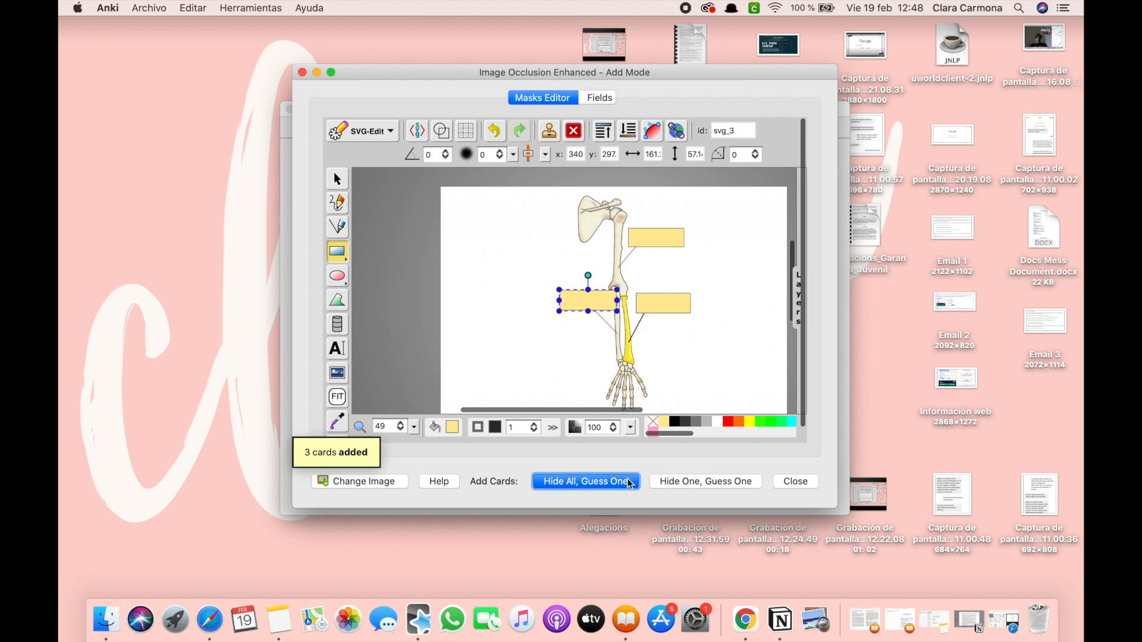
{"action": "left_click", "coordinate": [802, 484]}
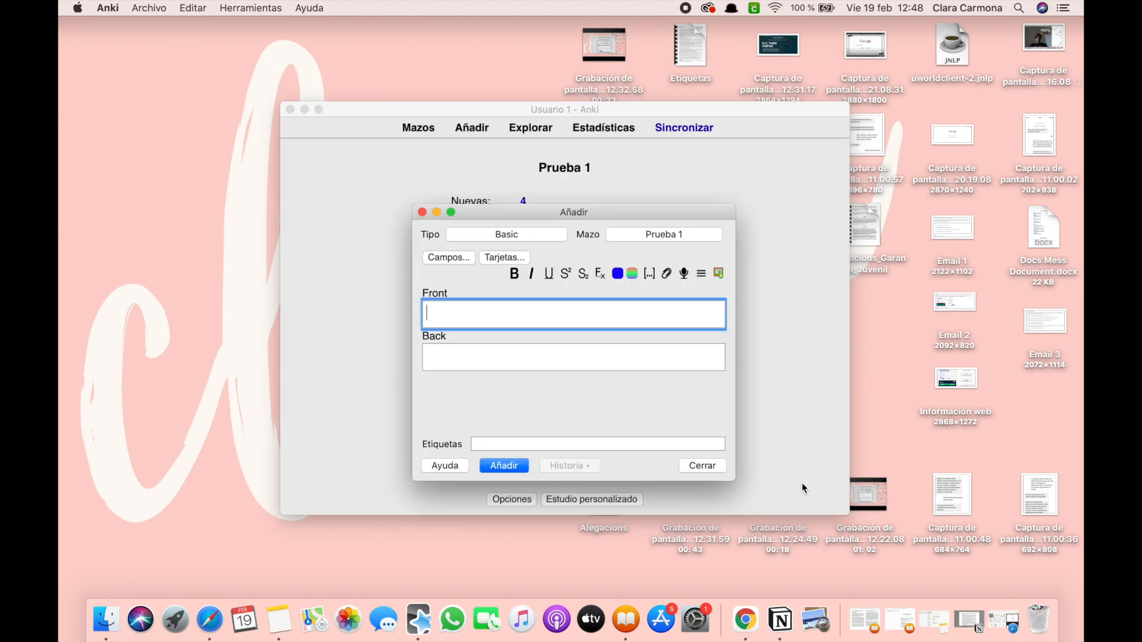
{"action": "left_click", "coordinate": [703, 466]}
Start studying Prueba 1 and reveal the answer of the first arm bones occlusion card
{"action": "left_click", "coordinate": [583, 219]}
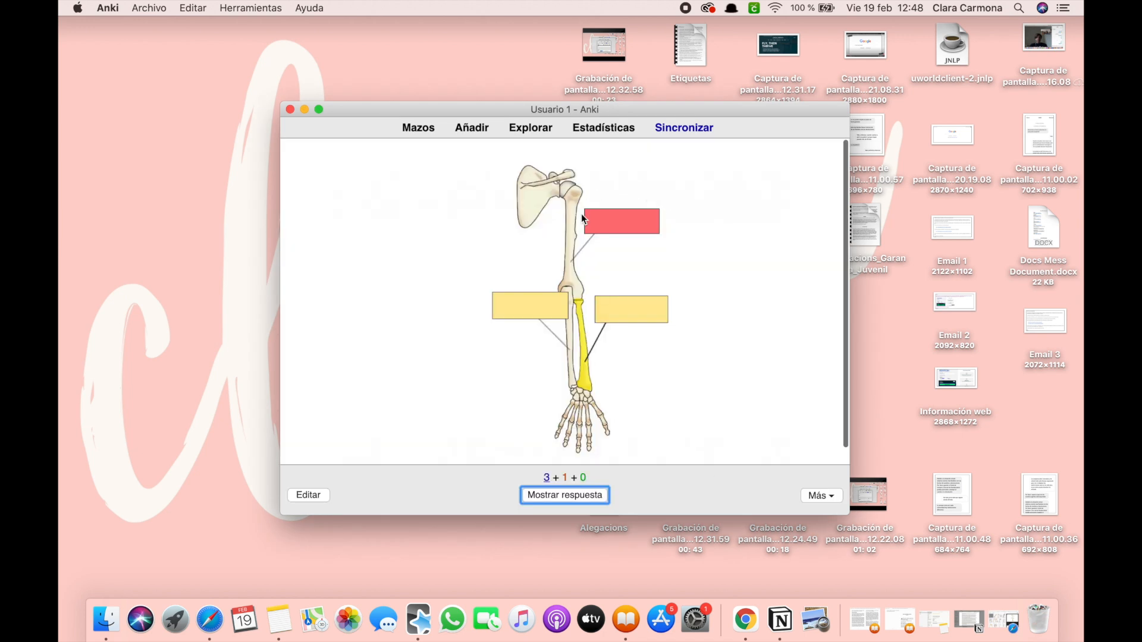
{"action": "key", "text": "space"}
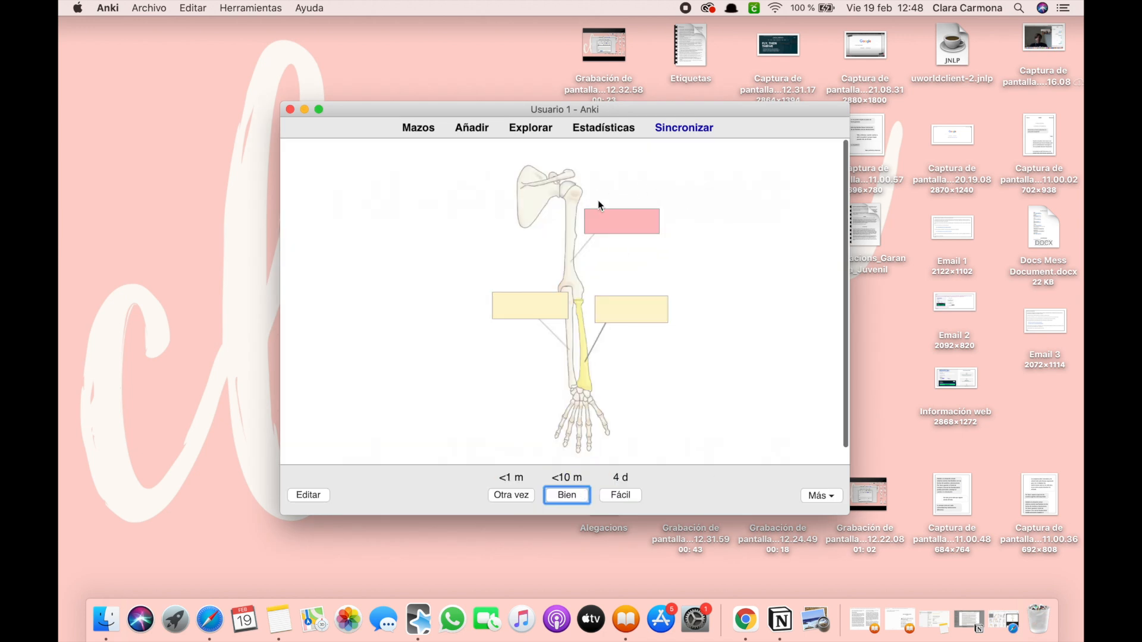
Rate the current arm bones card and the Radio card as Bien, revealing the Radio and Cúbito answers
{"action": "key", "text": "space"}
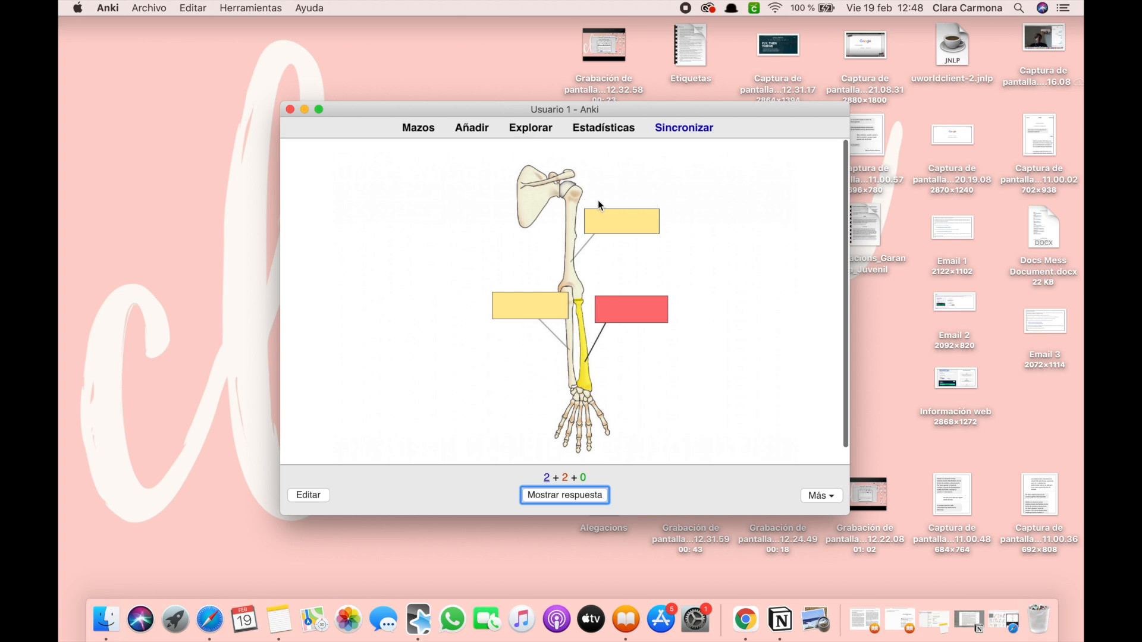
{"action": "key", "text": "space"}
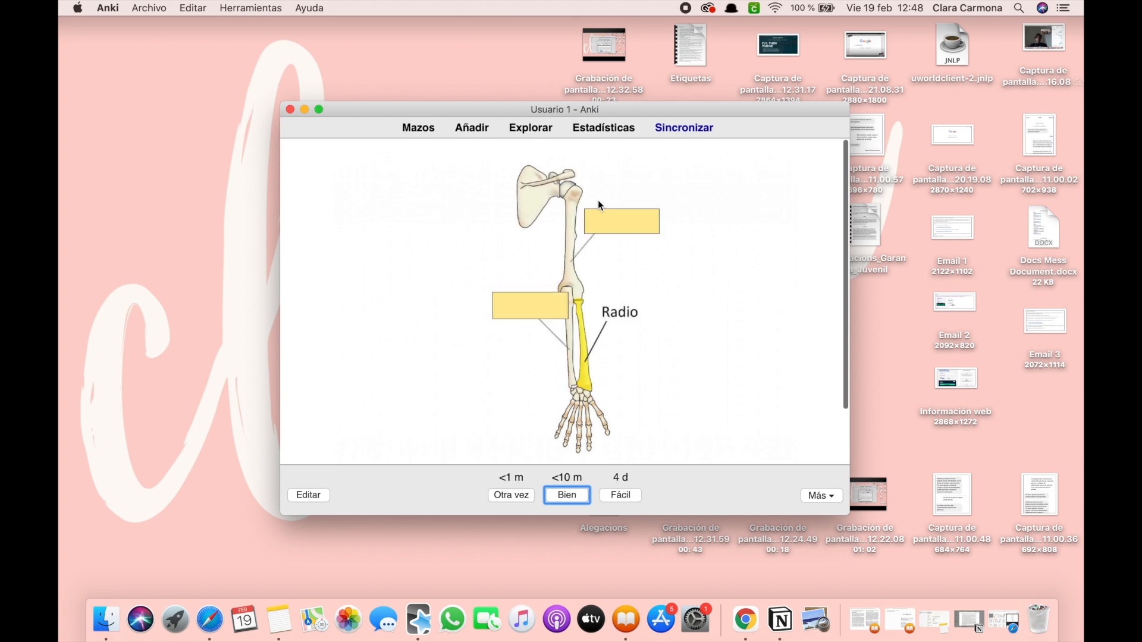
{"action": "key", "text": "space"}
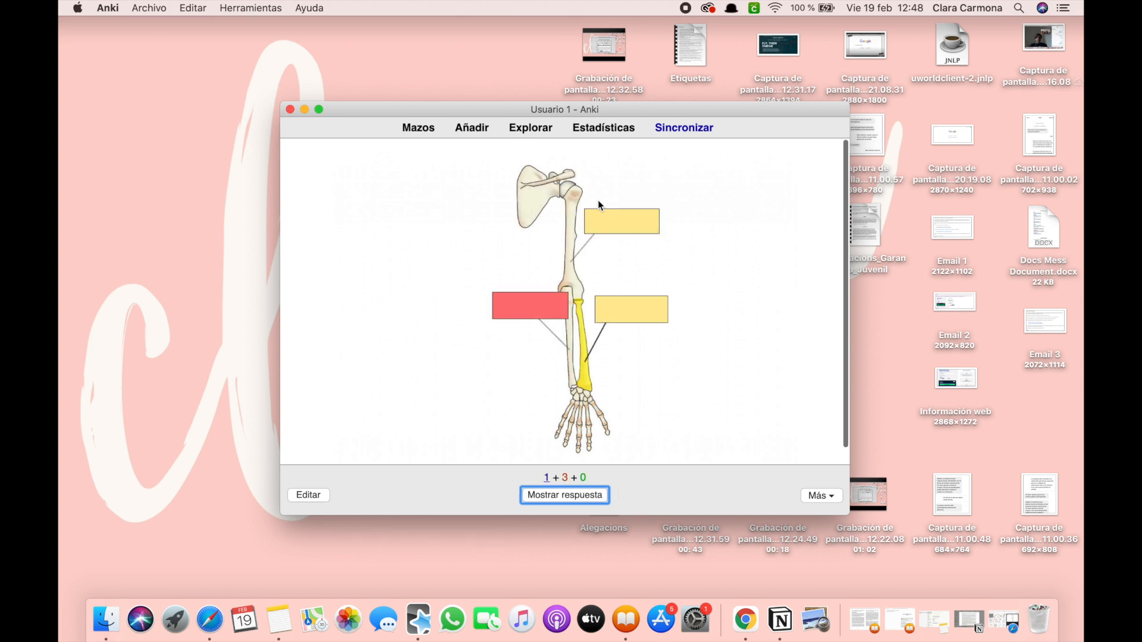
{"action": "key", "text": "space"}
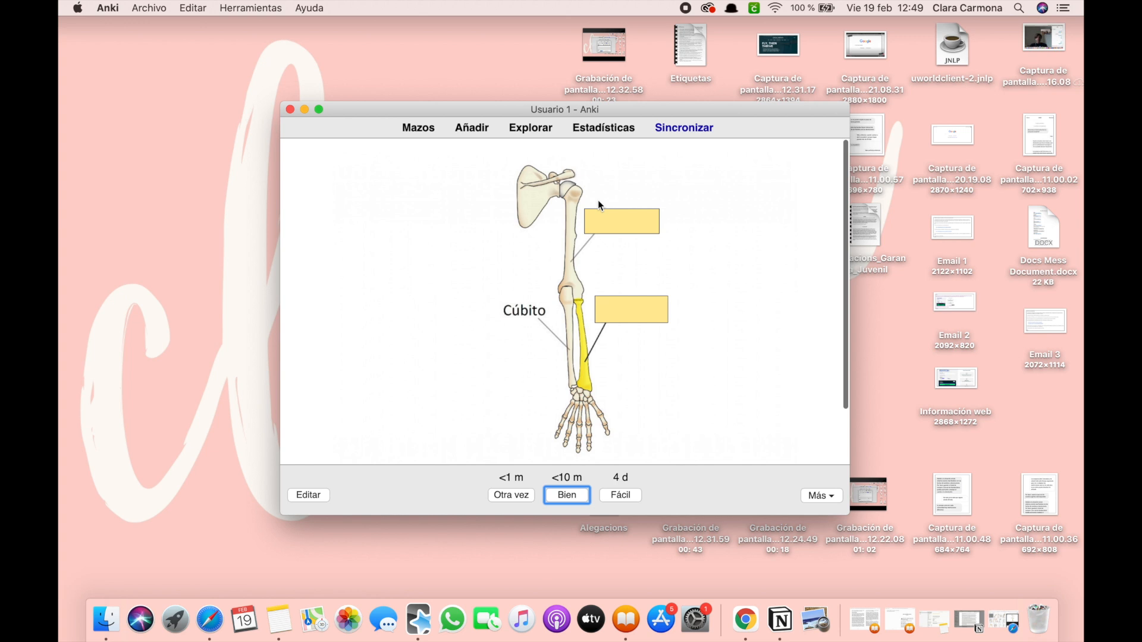
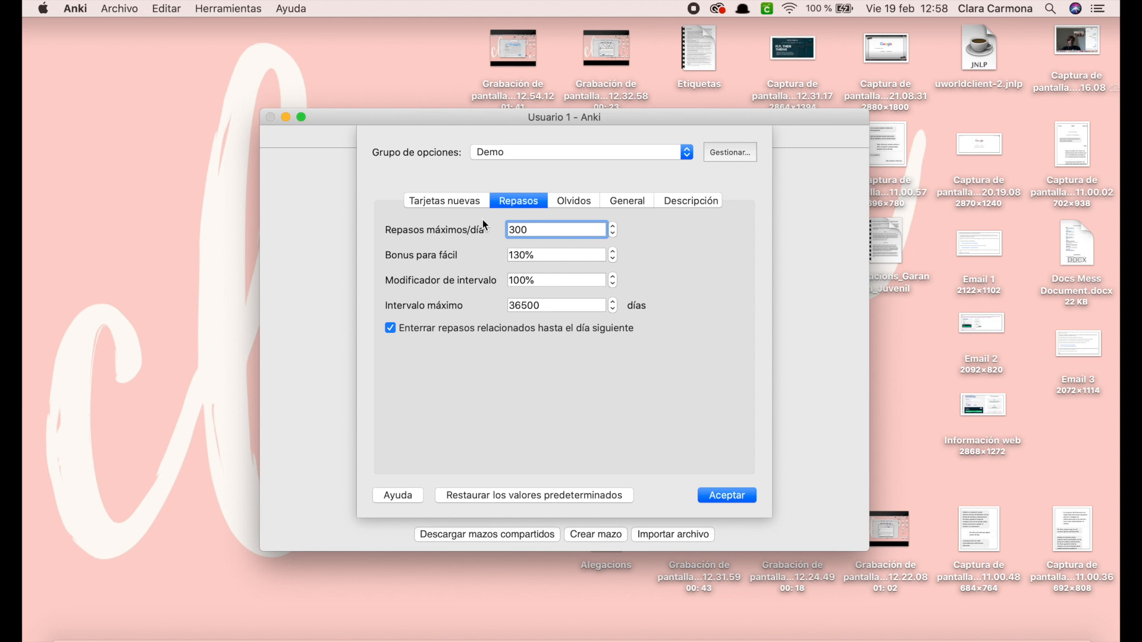
Set the maximum reviews per day to 1000 in the Repasos options of the Demo group
{"action": "double_click", "coordinate": [533, 229]}
{"action": "key", "text": "BackSpace"}
{"action": "type", "text": "1000"}
{"action": "key", "text": "Tab"}
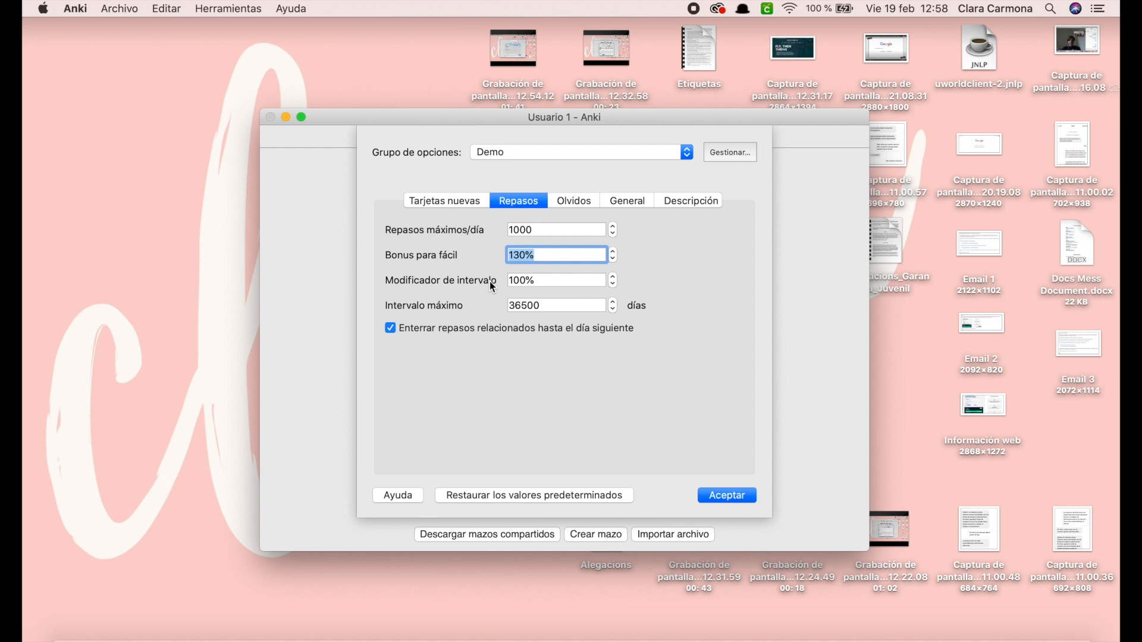
Try interval modifiers of 120% and 90% for reviews, and set the modifier back to 100%
{"action": "left_click_drag", "start_coordinate": [538, 279], "coordinate": [447, 290]}
{"action": "type", "text": "120"}
{"action": "key", "text": "BackSpace"}
{"action": "key", "text": "BackSpace"}
{"action": "type", "text": "9"}
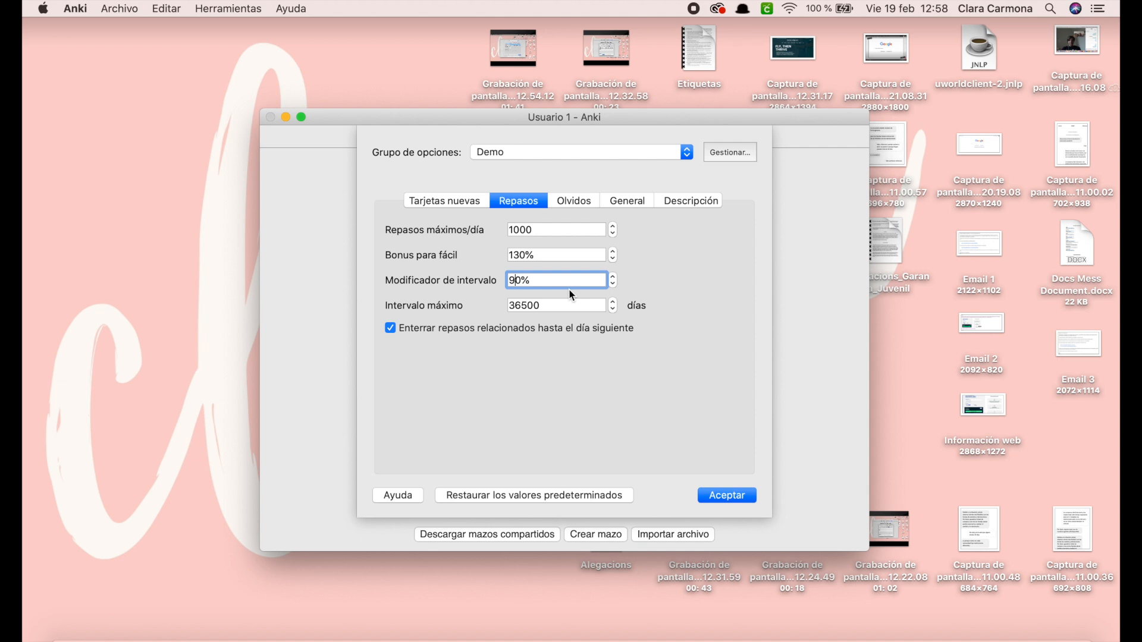
{"action": "key", "text": "BackSpace"}
{"action": "type", "text": "10"}
{"action": "double_click", "coordinate": [554, 306]}
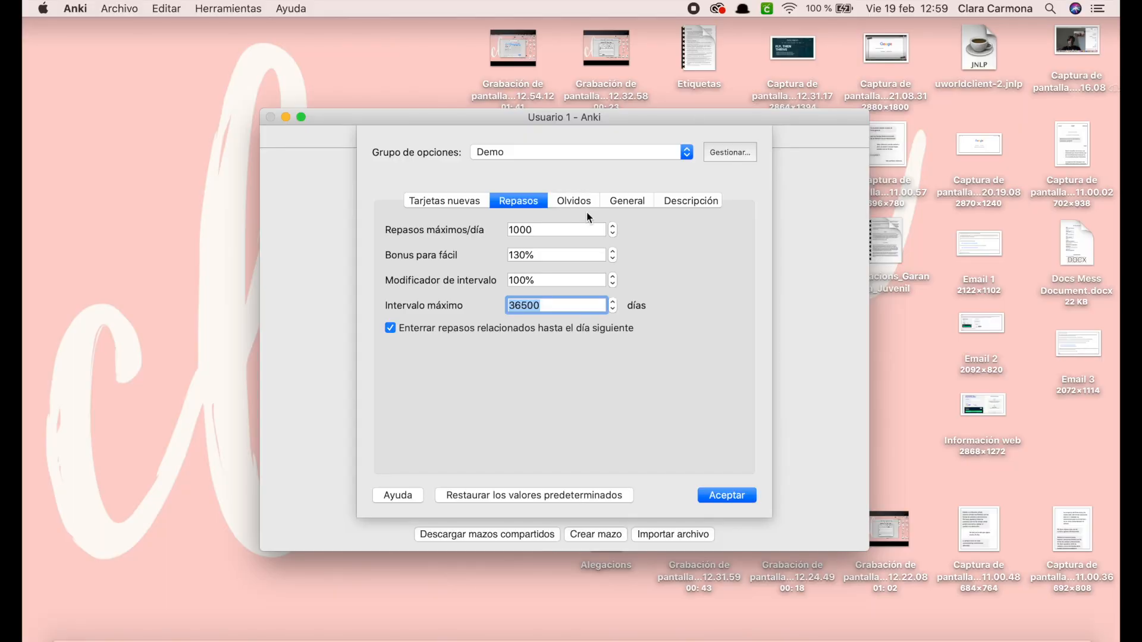
In the Olvidos options of the Demo group, set the steps to 20 minutes and the new interval to 70%
{"action": "left_click", "coordinate": [564, 204]}
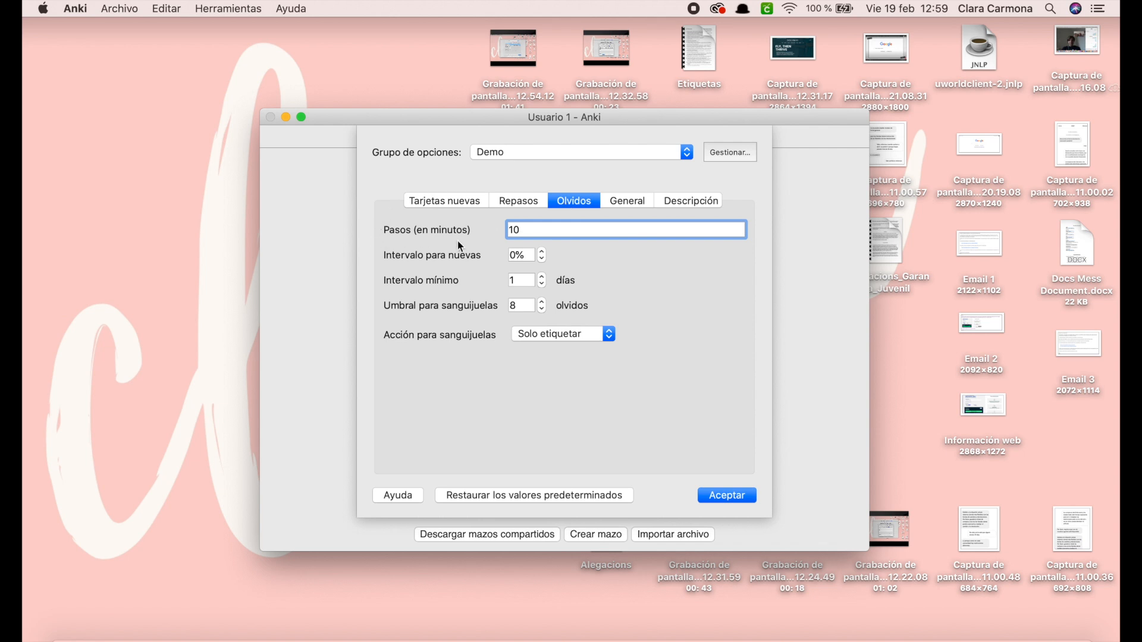
{"action": "double_click", "coordinate": [529, 227]}
{"action": "type", "text": "20"}
{"action": "left_click", "coordinate": [511, 256]}
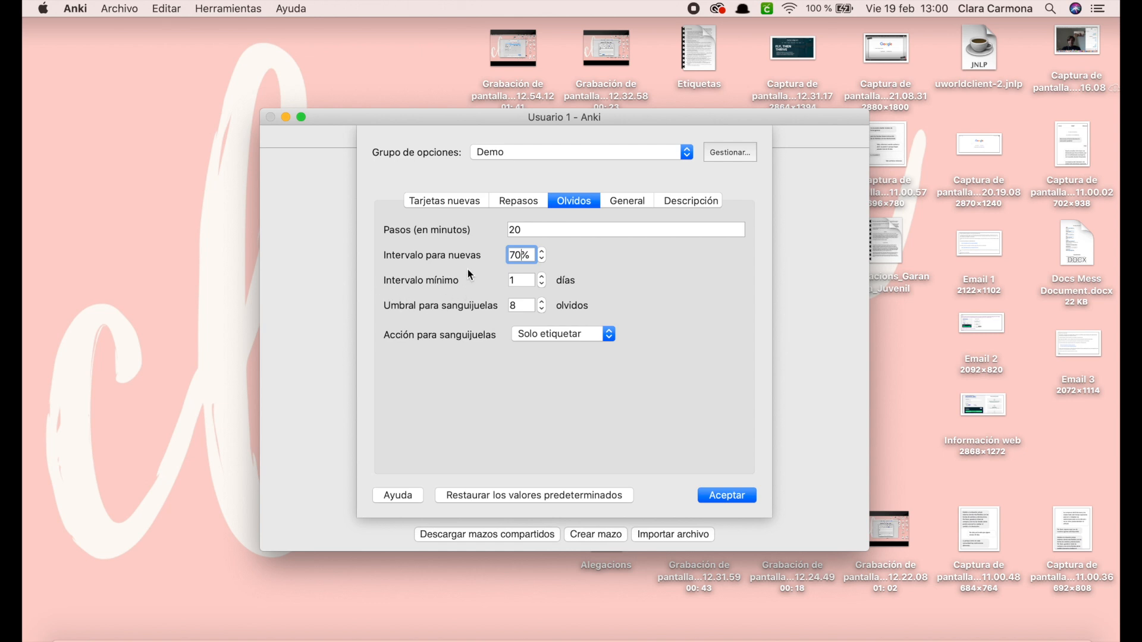
Set the minimum interval for lapses to 2 days, keep Solo etiquetar as the leech action, and accept the options
{"action": "double_click", "coordinate": [521, 280]}
{"action": "key", "text": "BackSpace"}
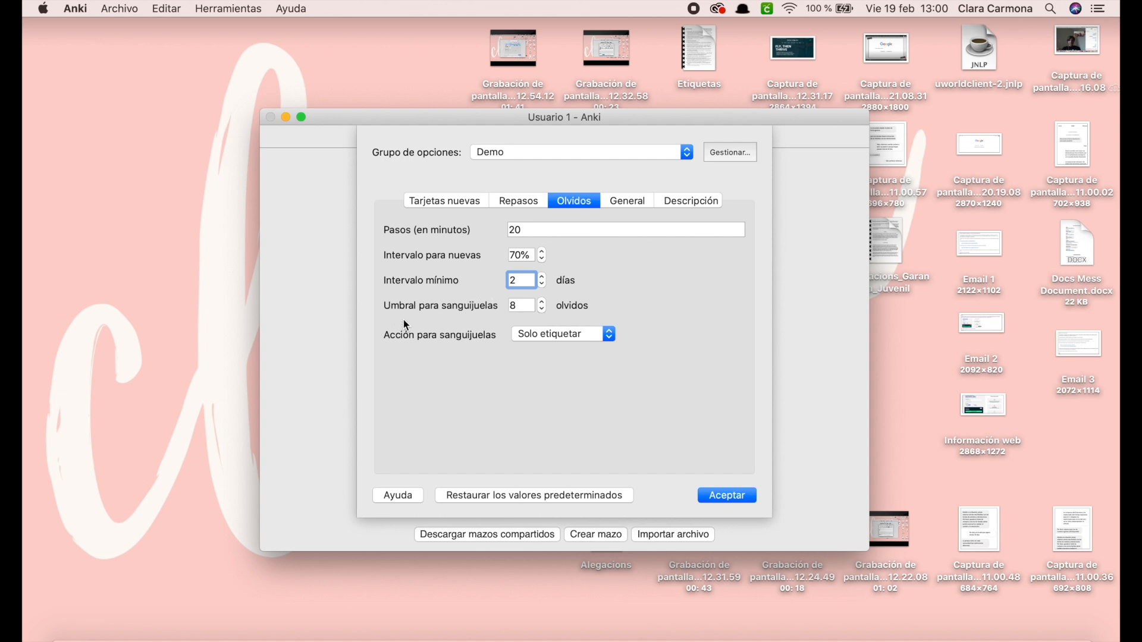
{"action": "double_click", "coordinate": [521, 305]}
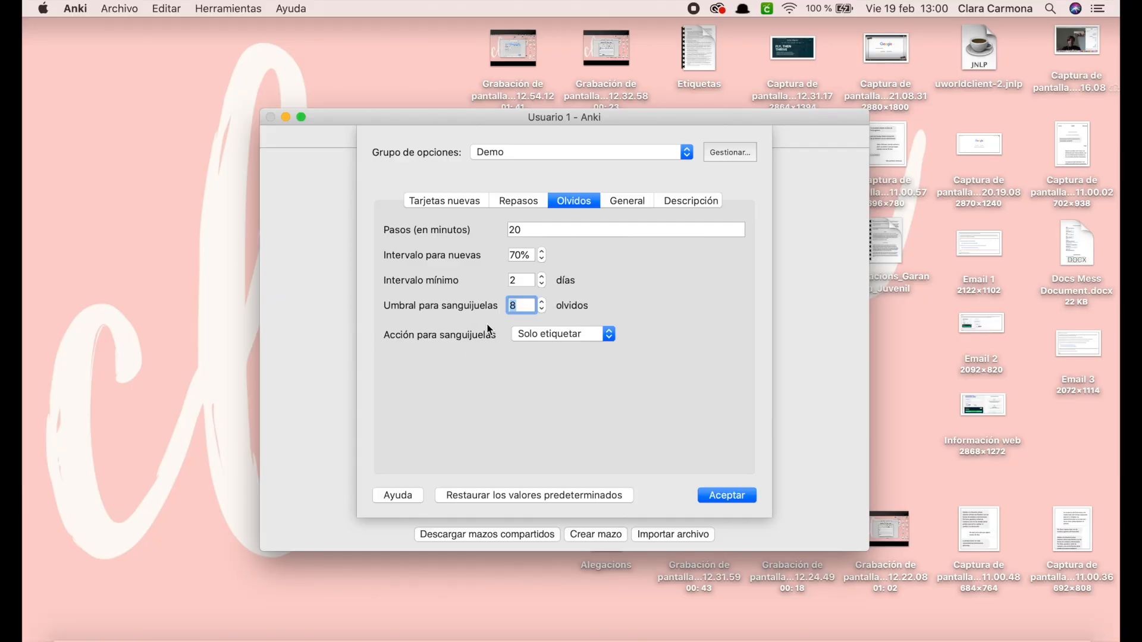
{"action": "left_click", "coordinate": [528, 336]}
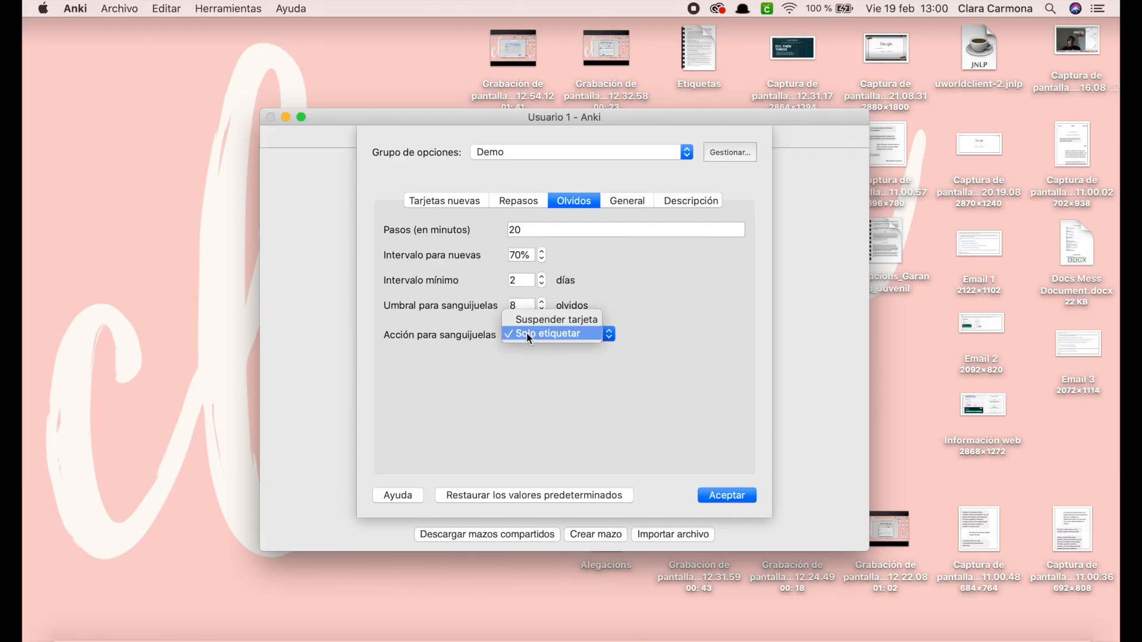
{"action": "left_click", "coordinate": [533, 334]}
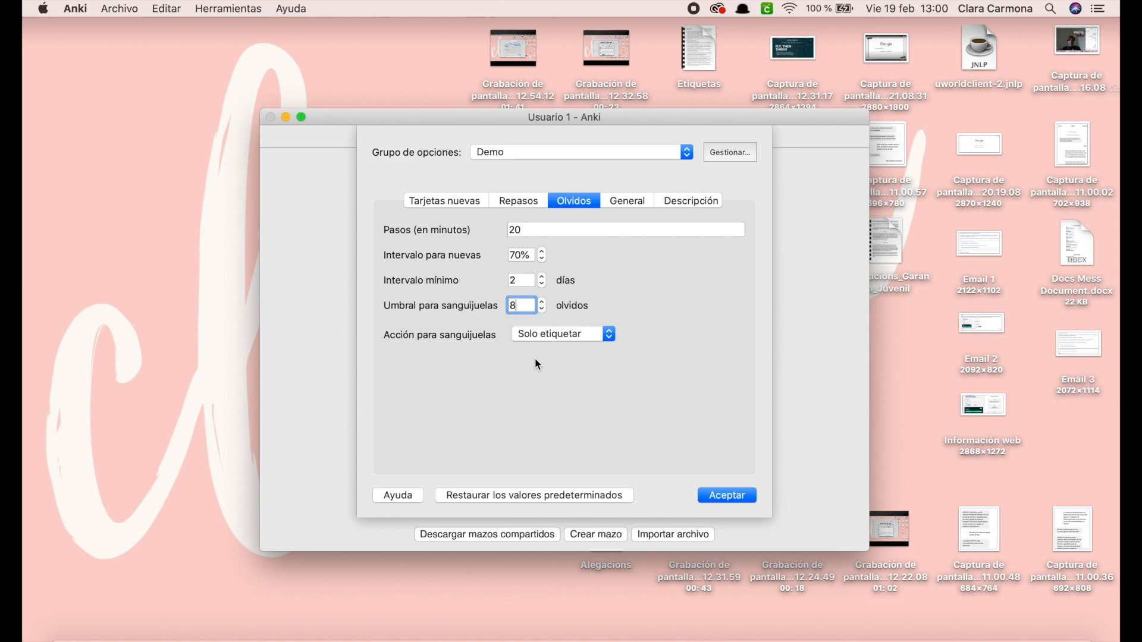
{"action": "left_click", "coordinate": [715, 494]}
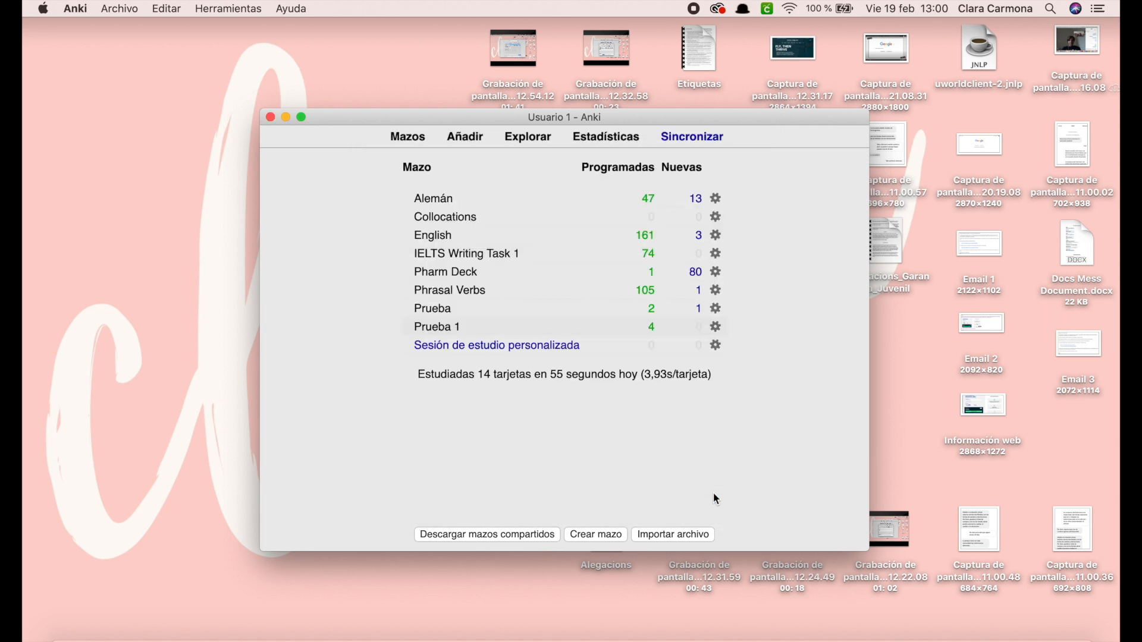
Open the options of the Prueba deck and display the list of available option groups
{"action": "left_click", "coordinate": [717, 309]}
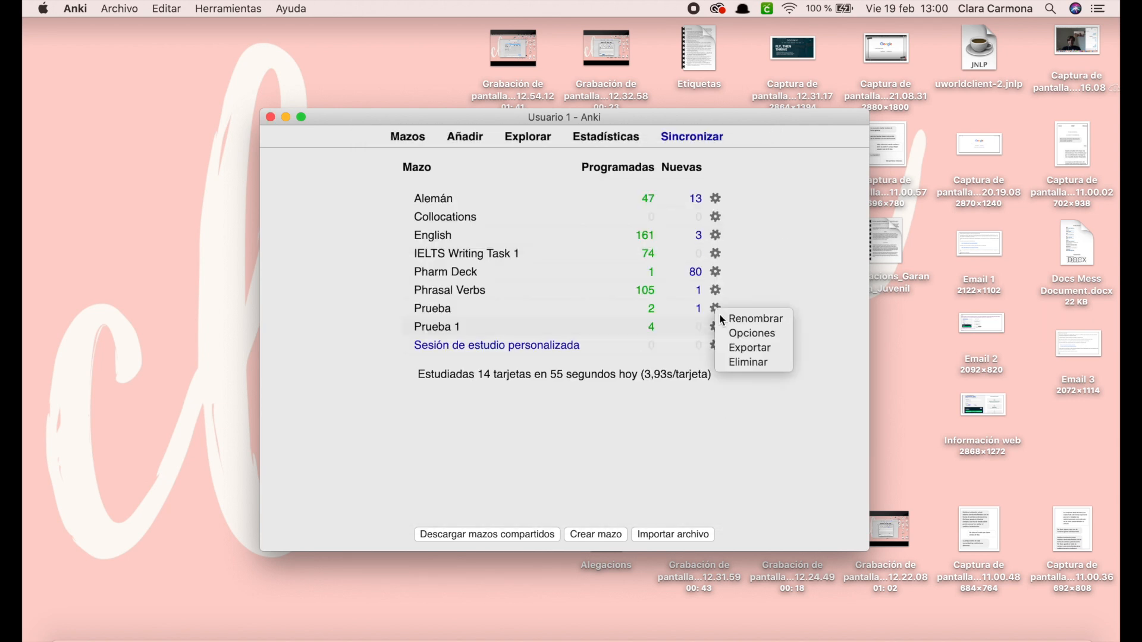
{"action": "left_click", "coordinate": [728, 331]}
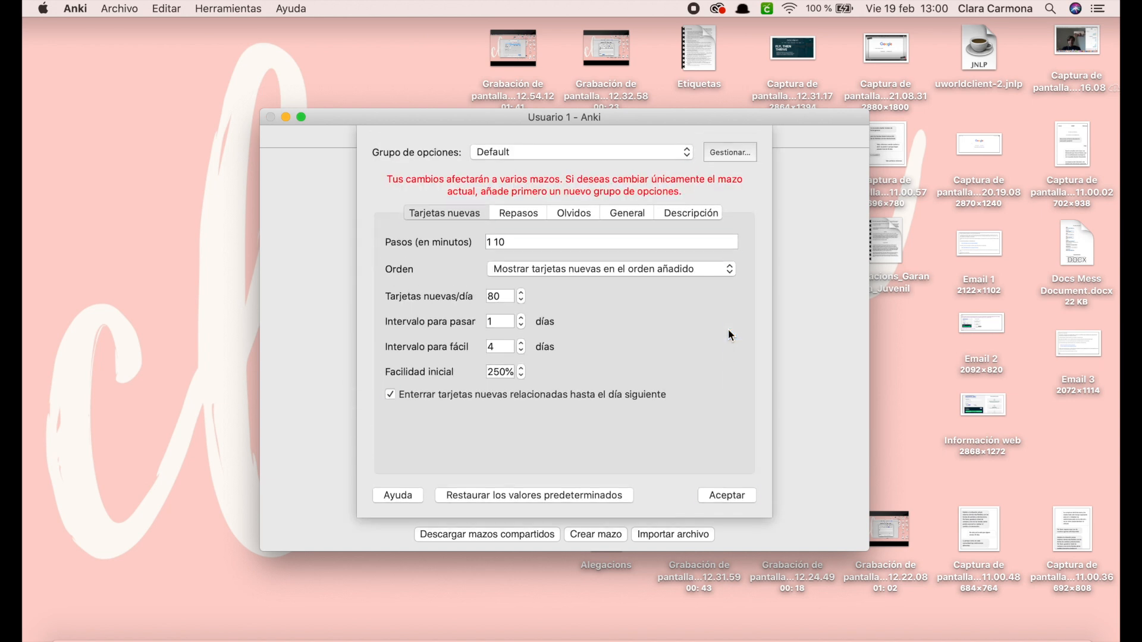
{"action": "left_click", "coordinate": [616, 152]}
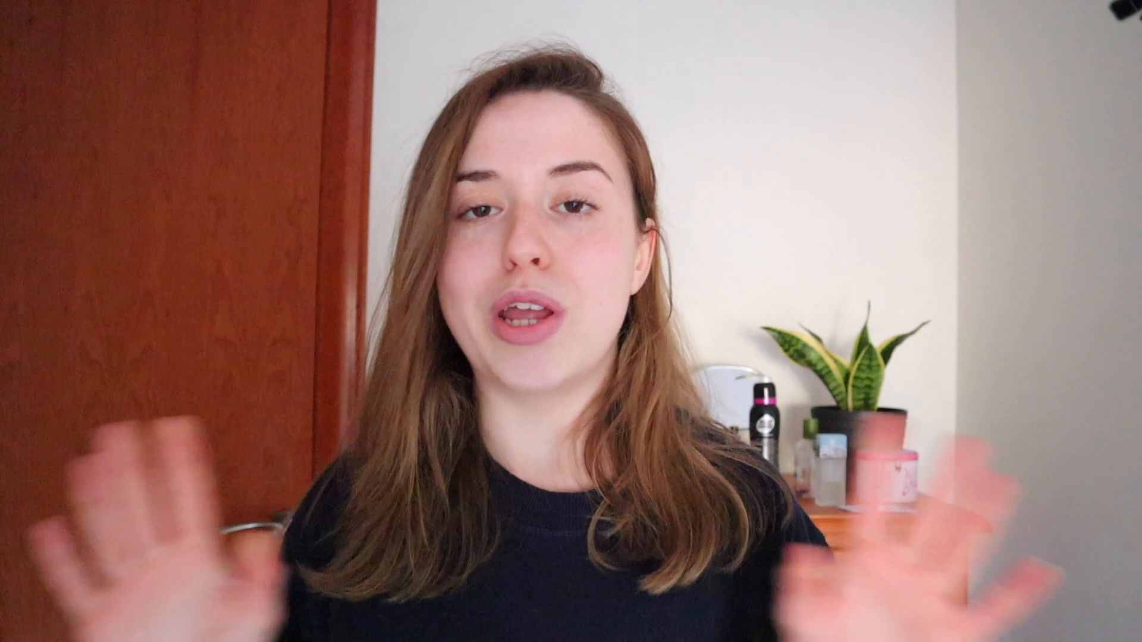